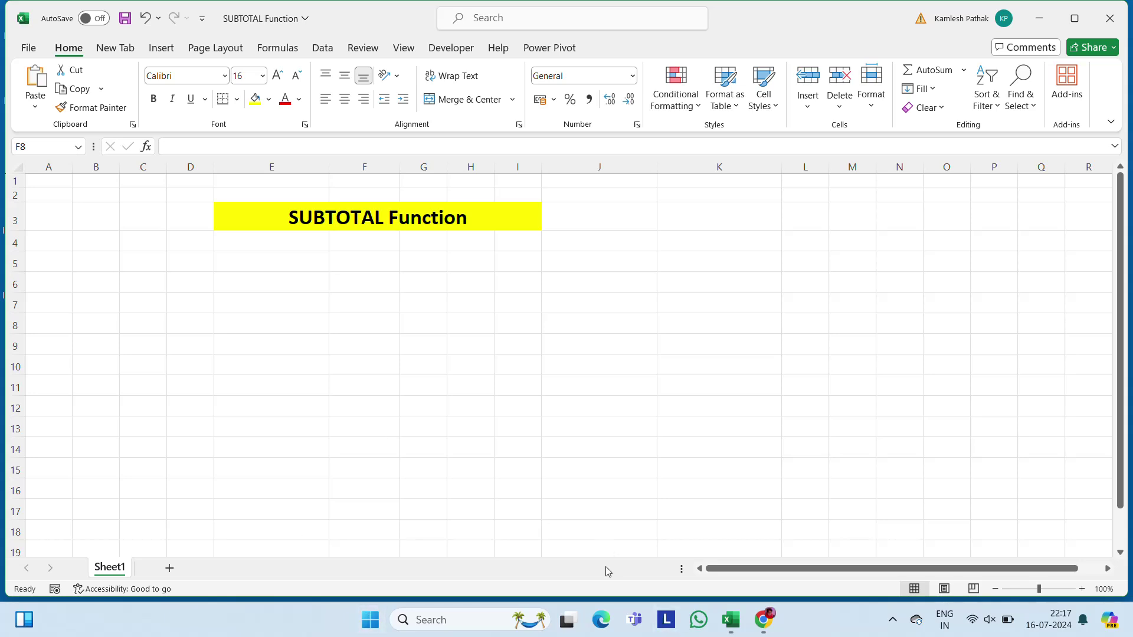
Enter the heading "Value" in cell E5 and make it centred and bold
left_click(272, 271)
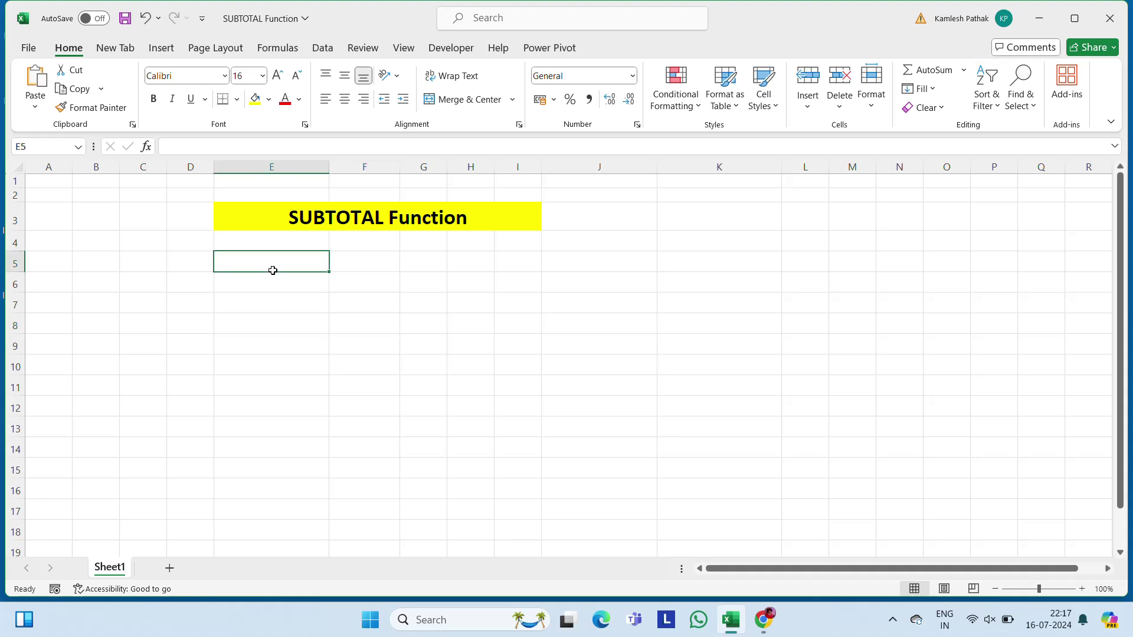
type("Value")
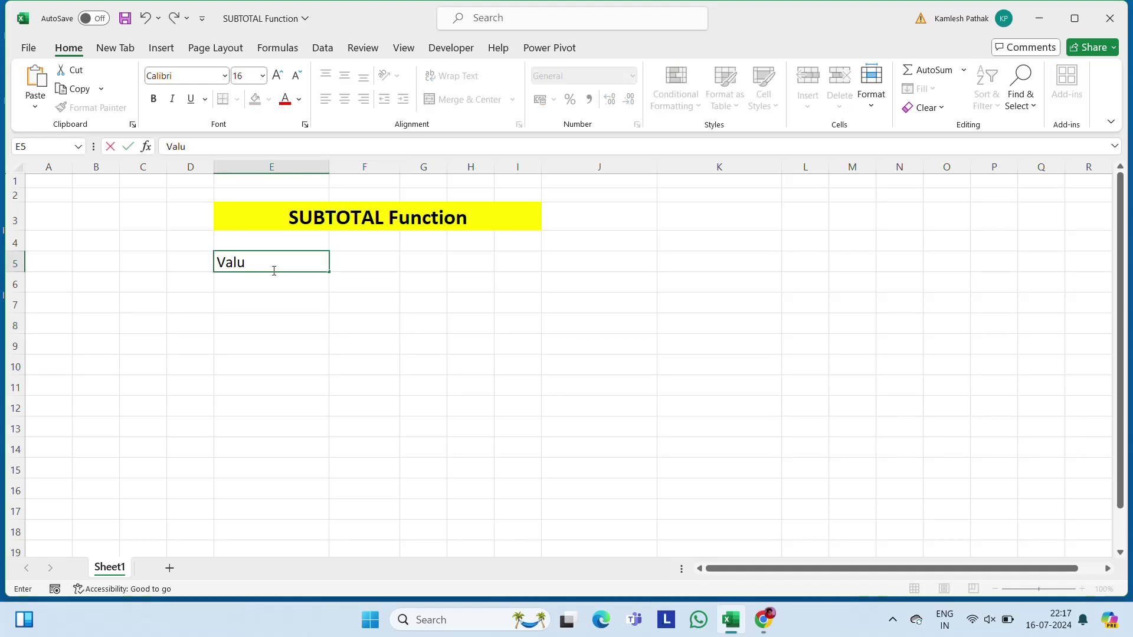
key("Return")
left_click(274, 270)
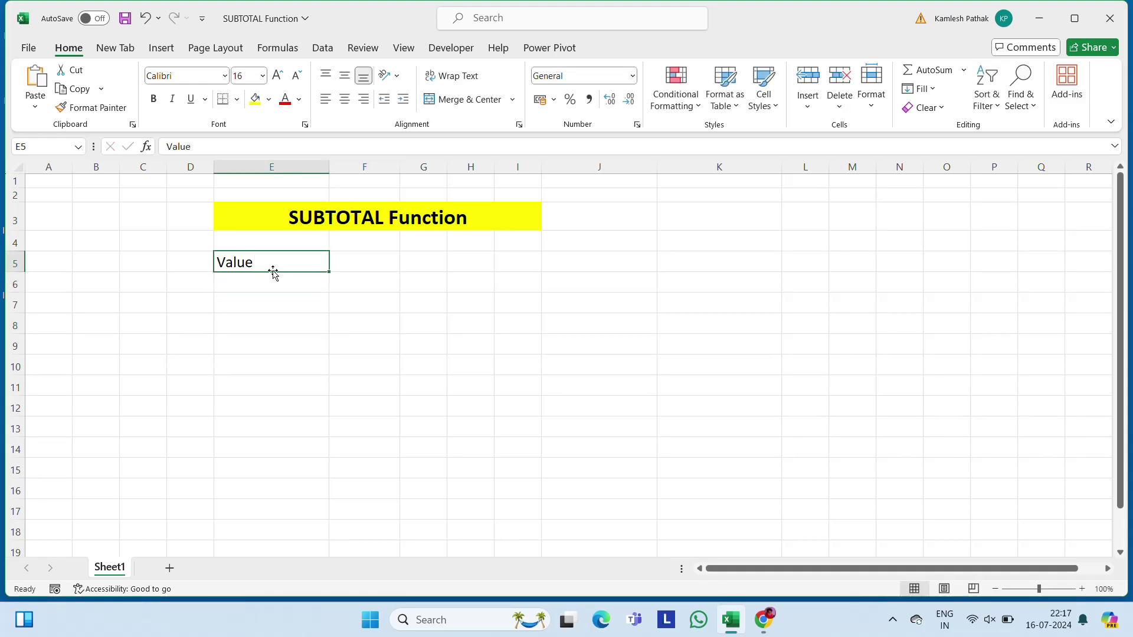
left_click(345, 100)
left_click(153, 99)
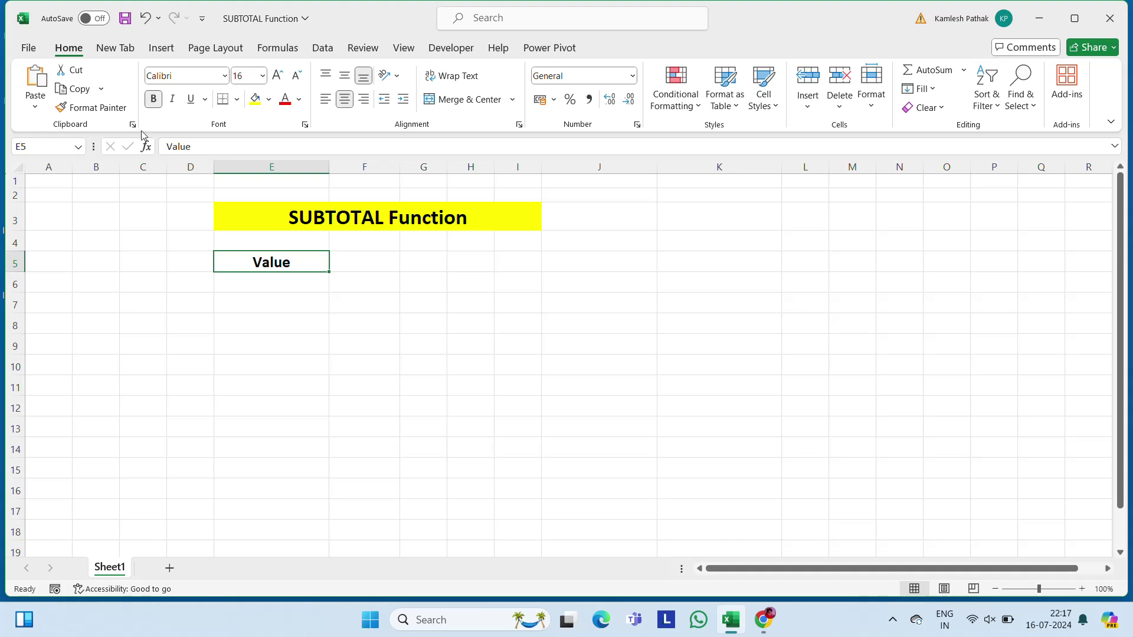
Enter the formula =RANDBETWEEN(50,100) in cell E6
left_click(260, 296)
left_click(287, 285)
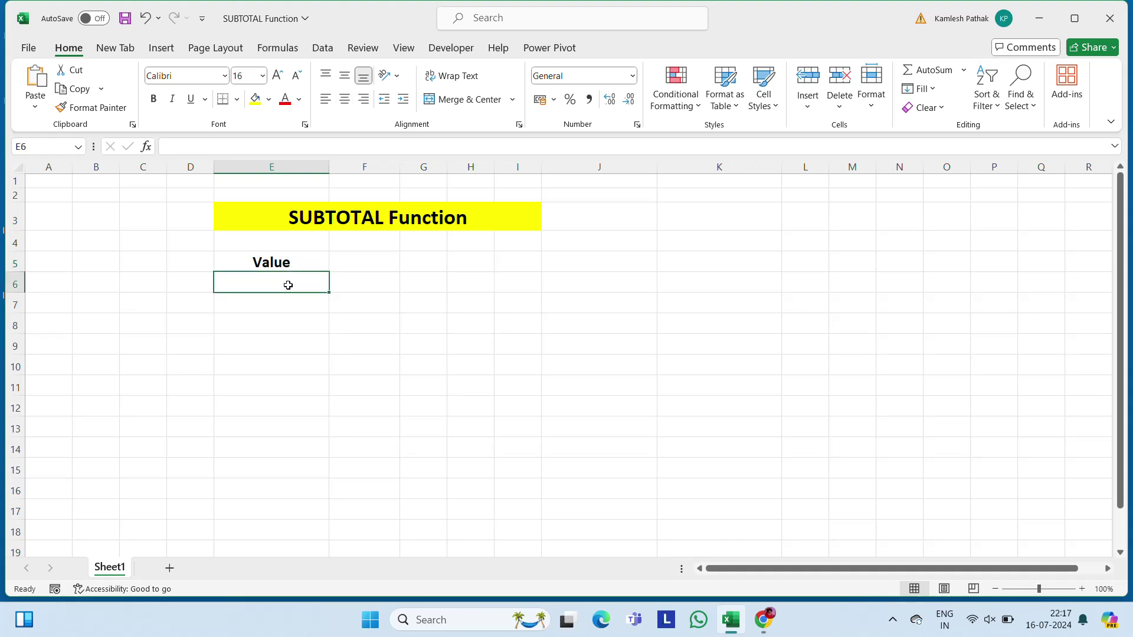
type("=rand")
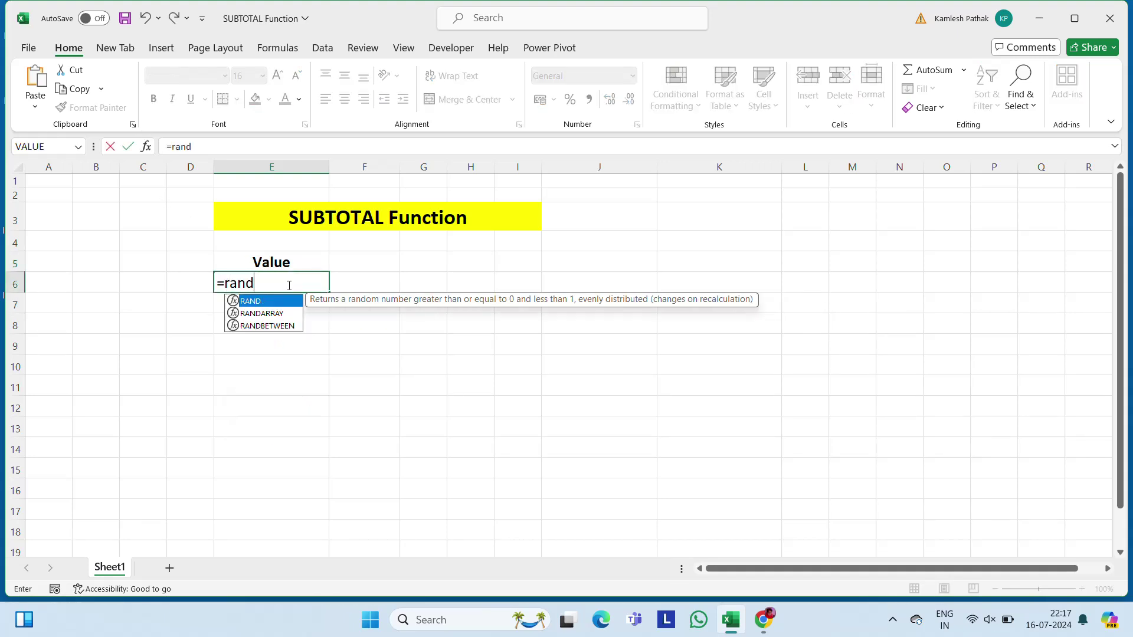
key("Down")
key("Down")
key("Tab")
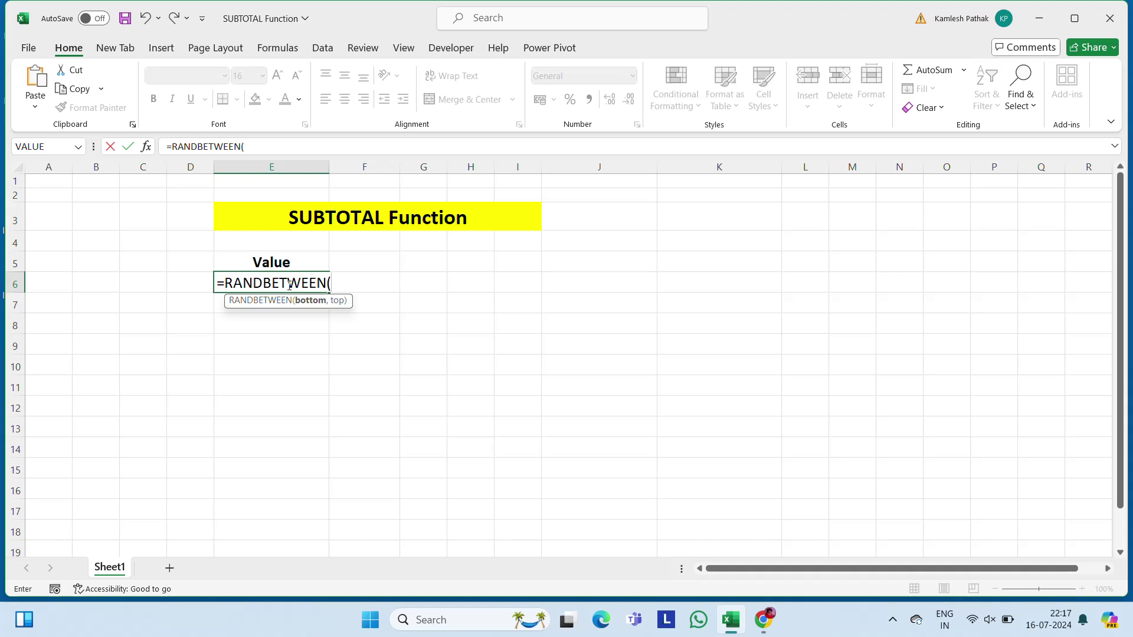
type("50,100")
key("Return")
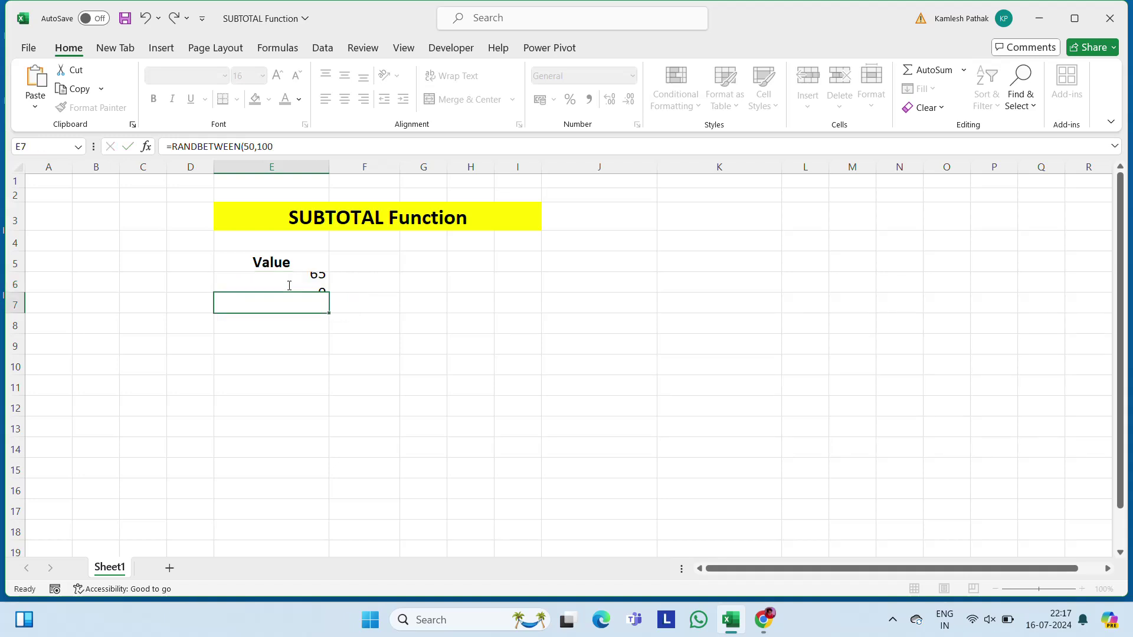
Copy the random-number formula from E6 down through E16 and centre the values
left_click(288, 285)
key("ctrl+c")
key("shift+Down")
key("shift+Down")
key("shift+Down")
key("shift+Down")
key("shift+Down")
key("shift+Down")
key("shift+Down")
key("shift+Down")
key("shift+Down")
key("shift+Down")
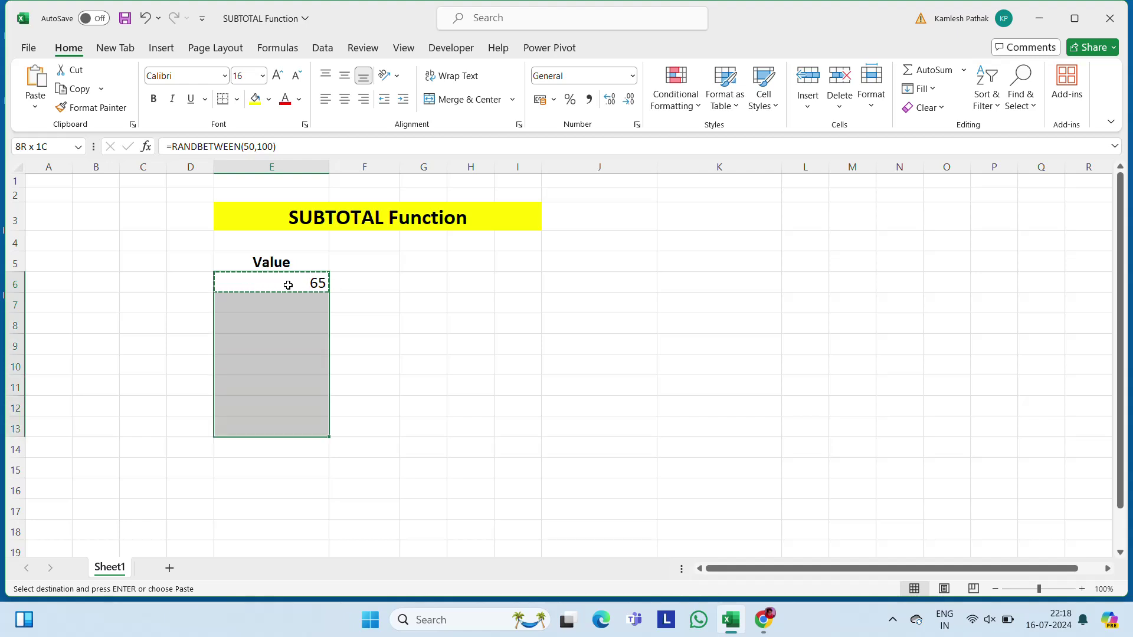
key("ctrl+v")
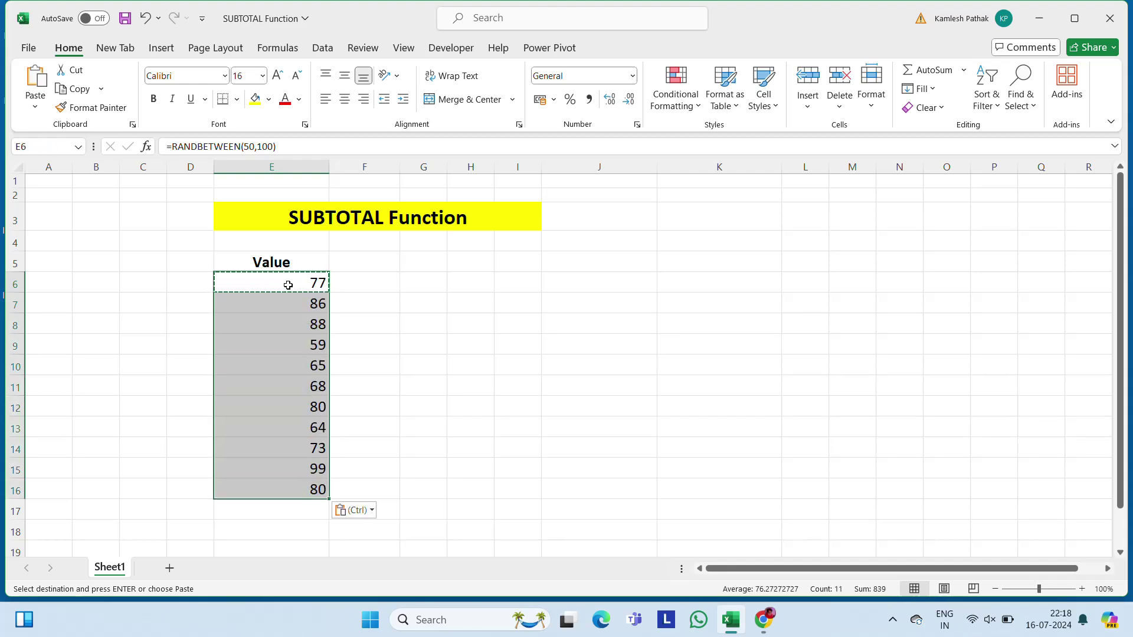
left_click(348, 102)
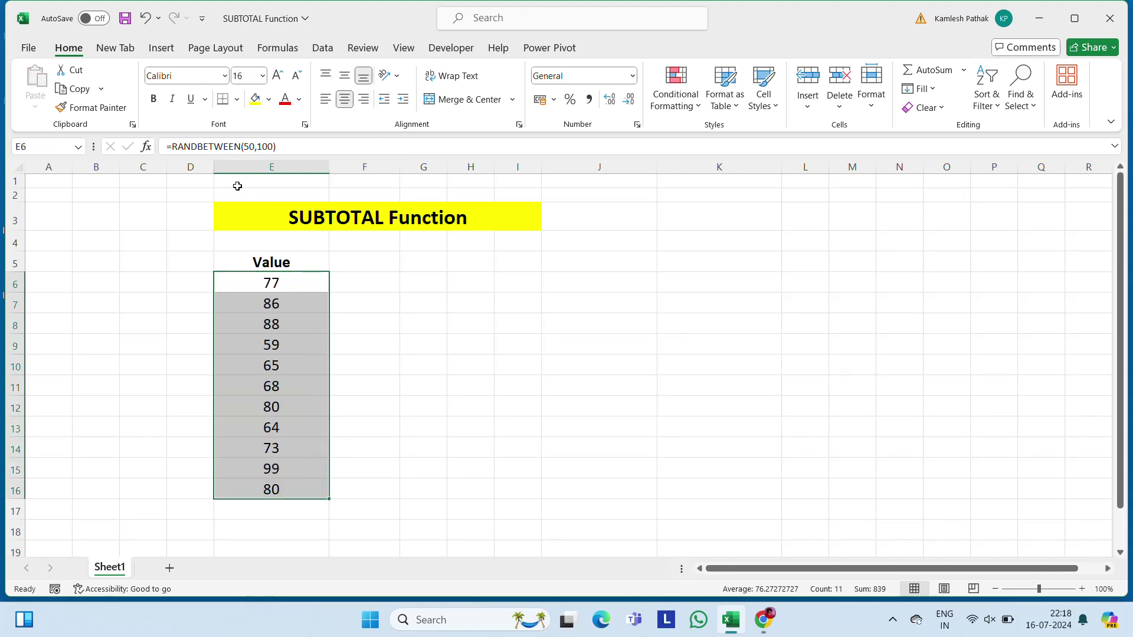
Replace the random-number formulas in E6:E16 with their static values
key("ctrl+c")
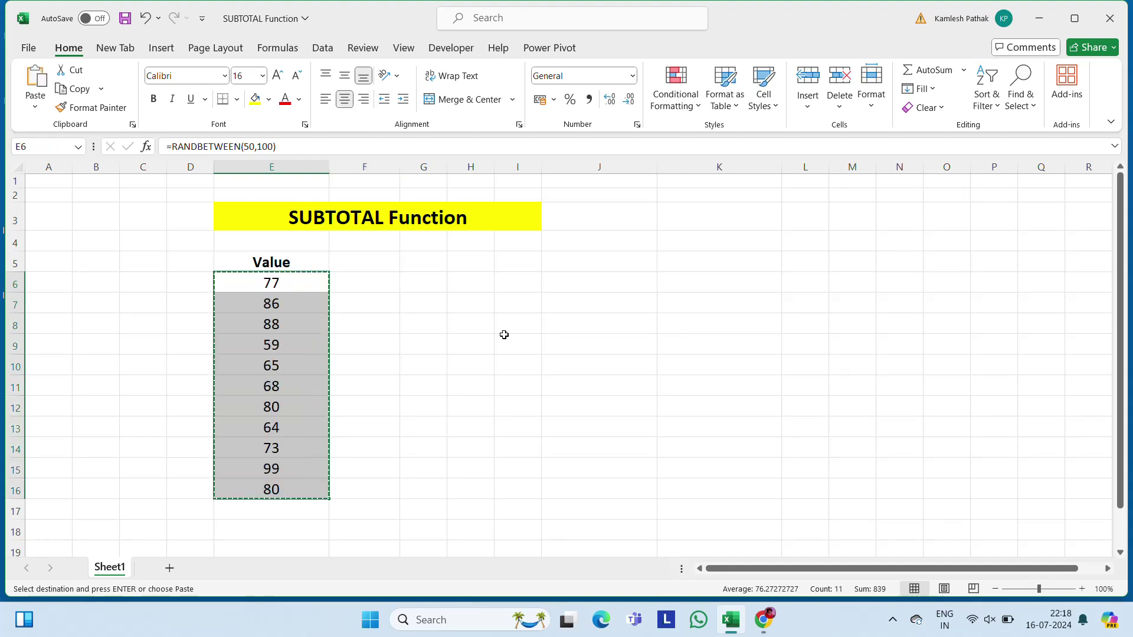
right_click(291, 394)
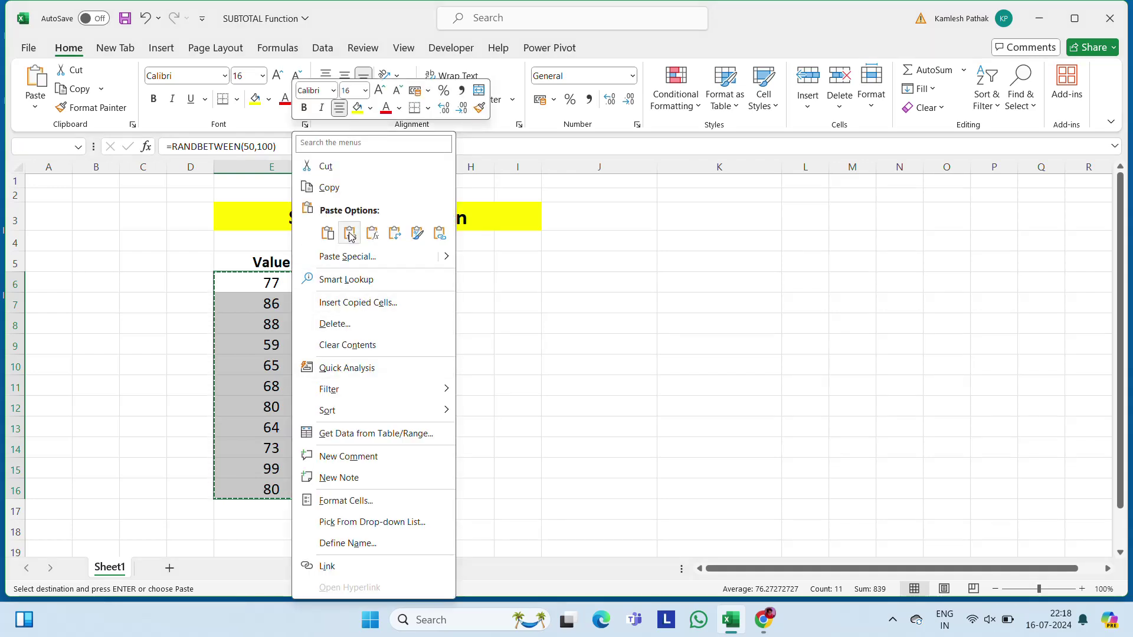
left_click(326, 230)
key("Escape")
key("Left")
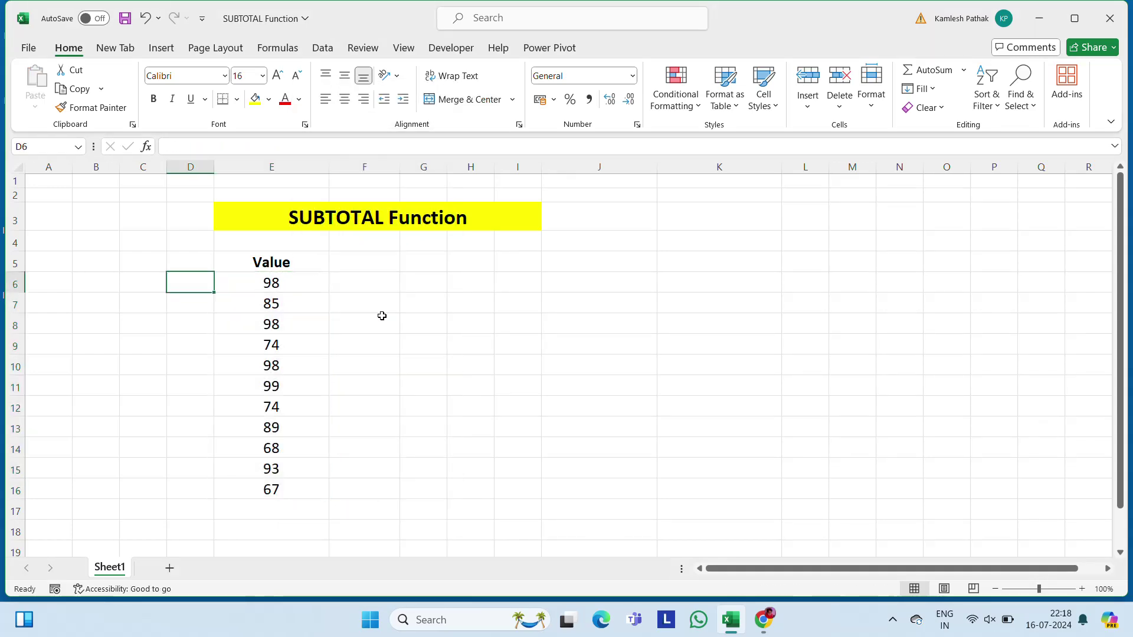
key("Right")
key("Up")
key("Down")
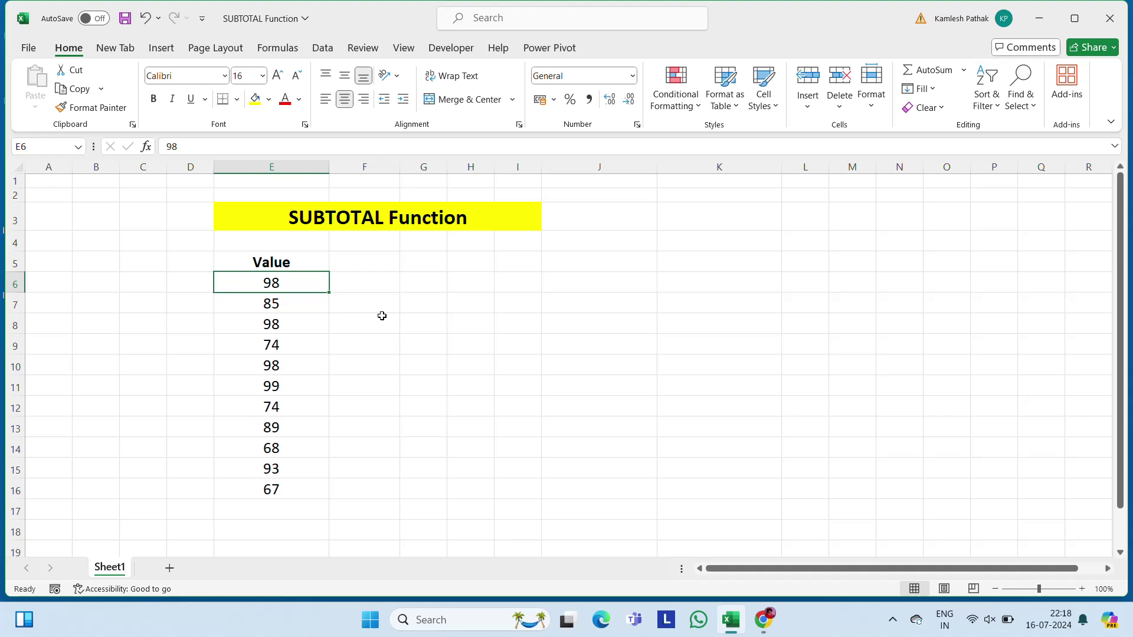
Enter the formula =SUBTOTAL(1,E6:E16) in cell F6 to average the values
key("Left")
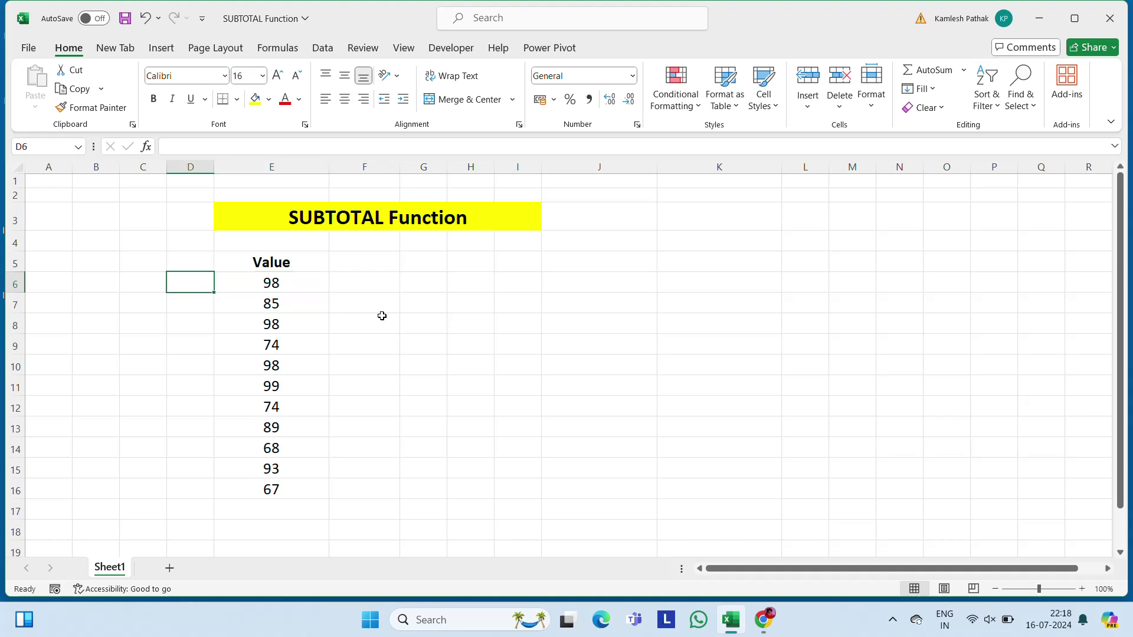
key("Up")
key("Right")
key("Right")
key("Down")
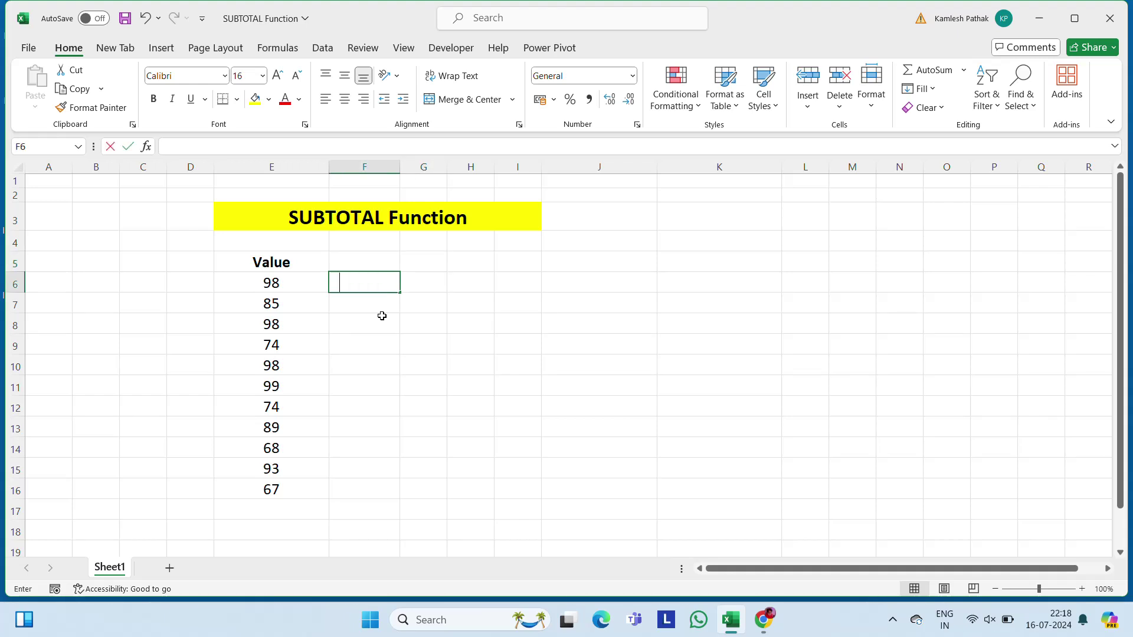
type("=sub")
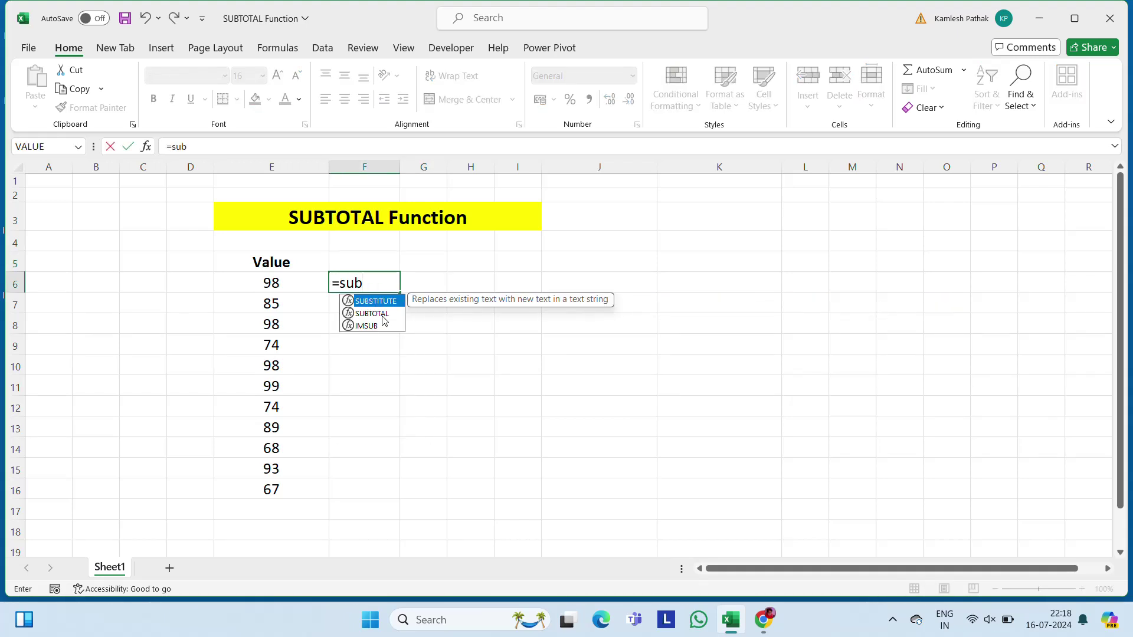
double_click(384, 319)
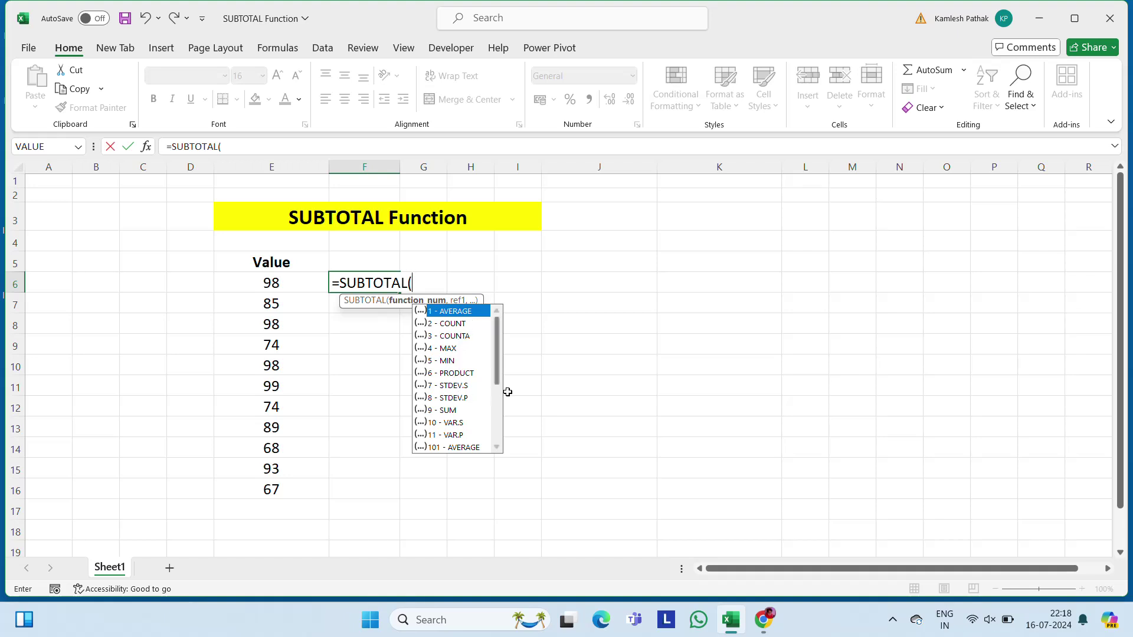
left_click_drag(498, 378, 500, 337)
type("1")
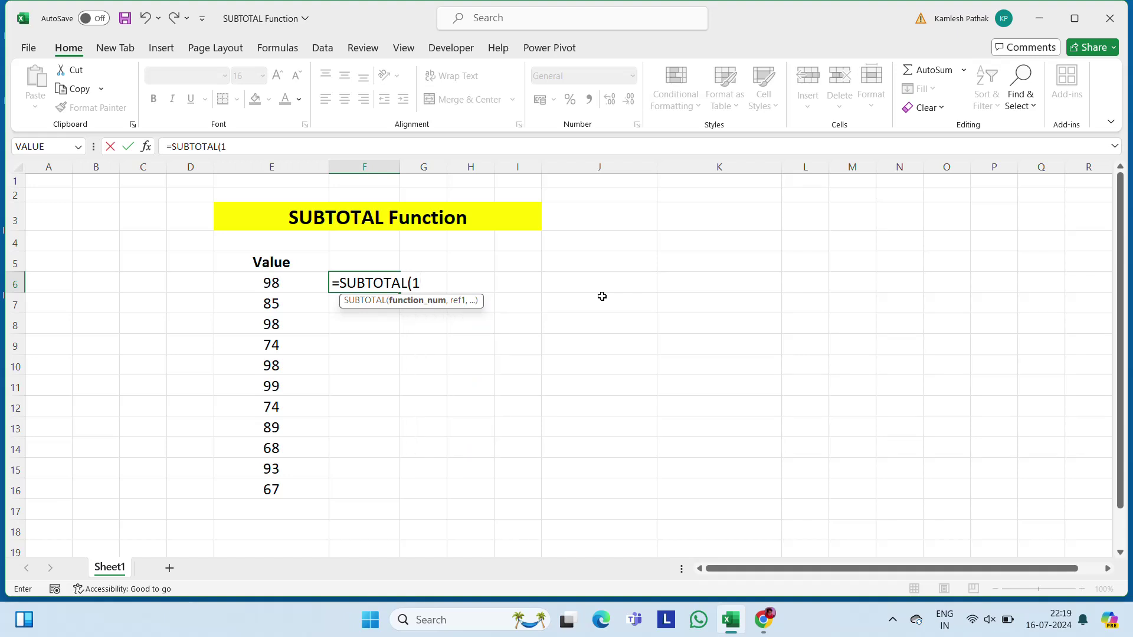
type(",")
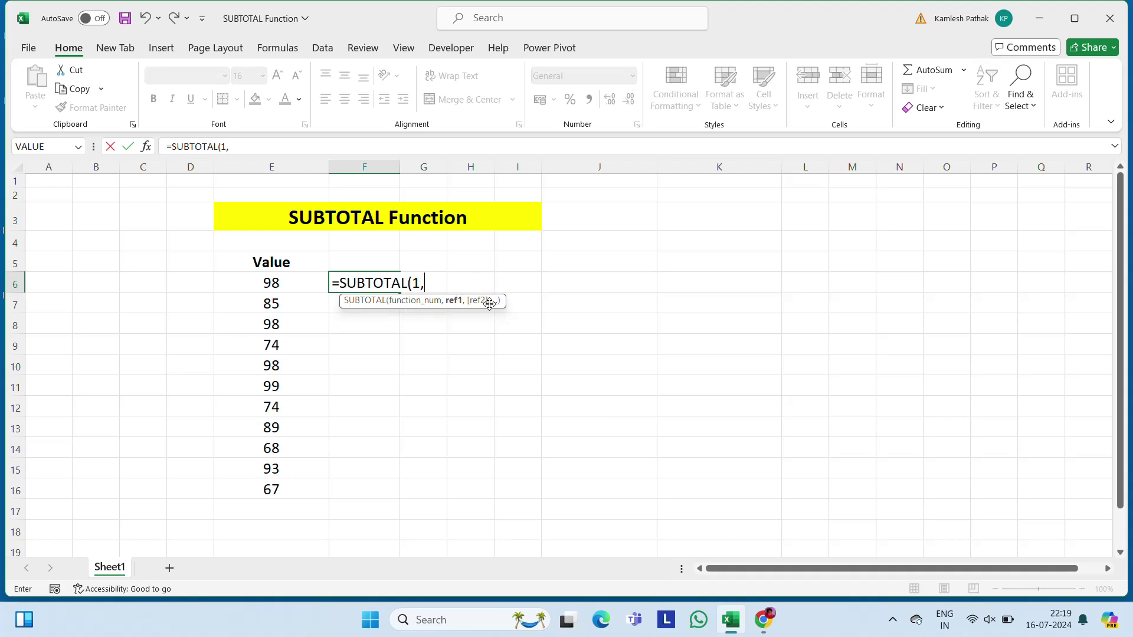
left_click(277, 285)
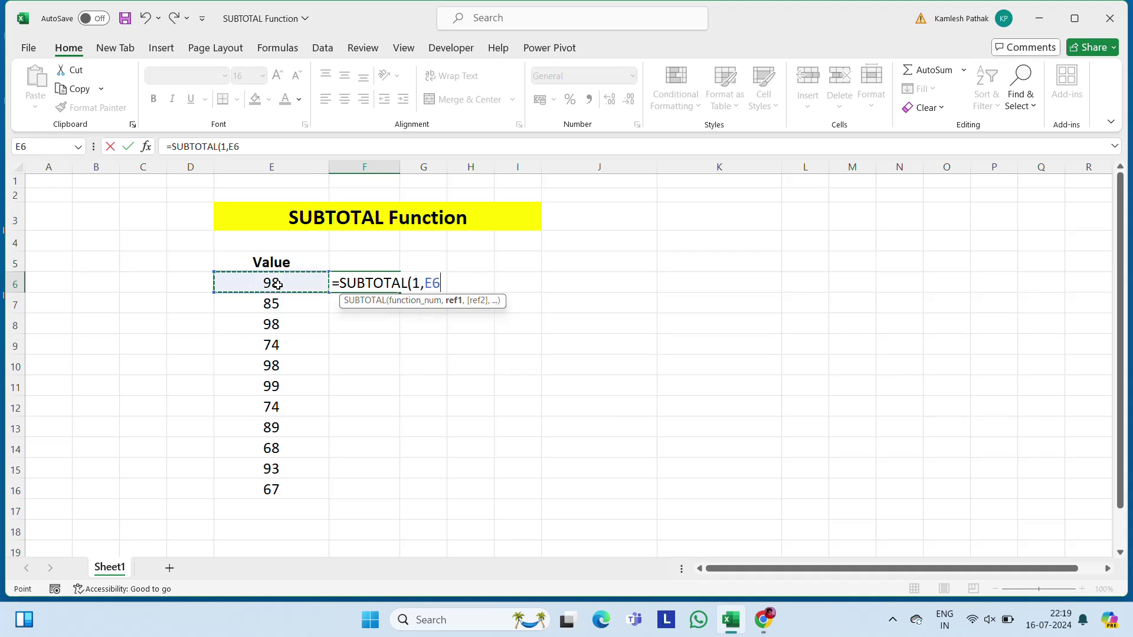
key("ctrl+shift+Down")
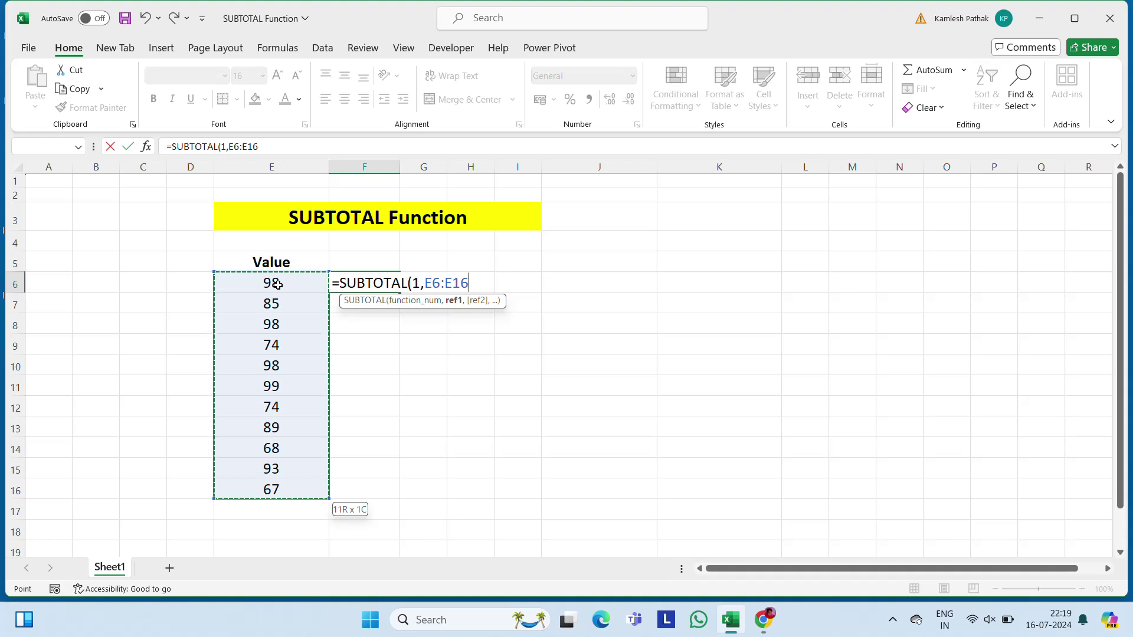
key("Return")
key("Up")
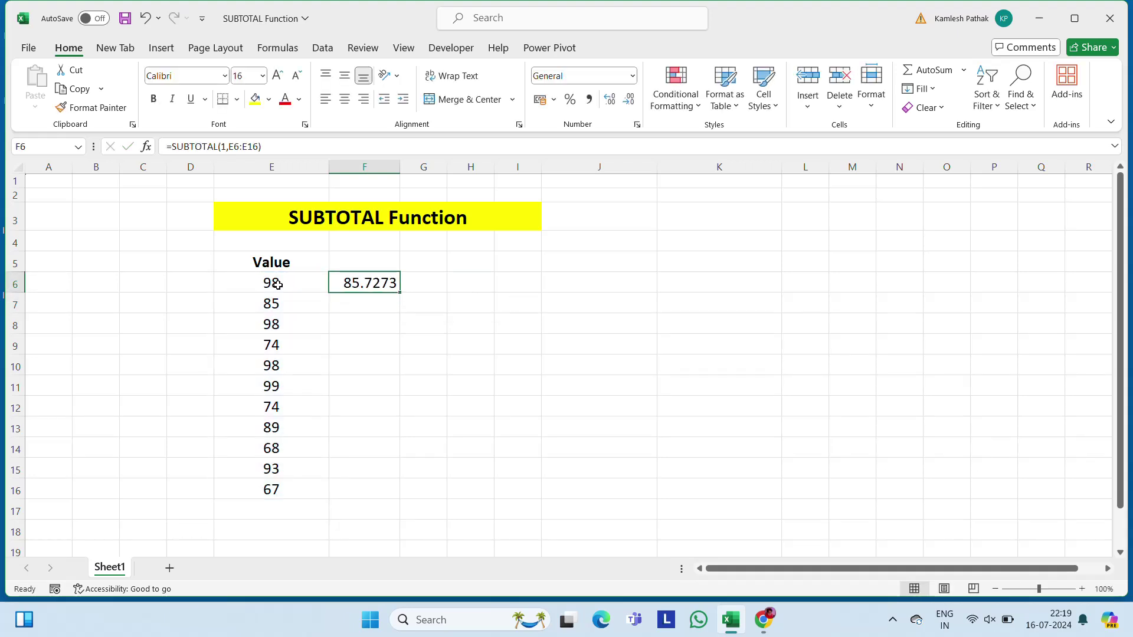
Fill the subtotal result cell F6 with yellow
left_click(263, 107)
left_click(442, 280)
key("Left")
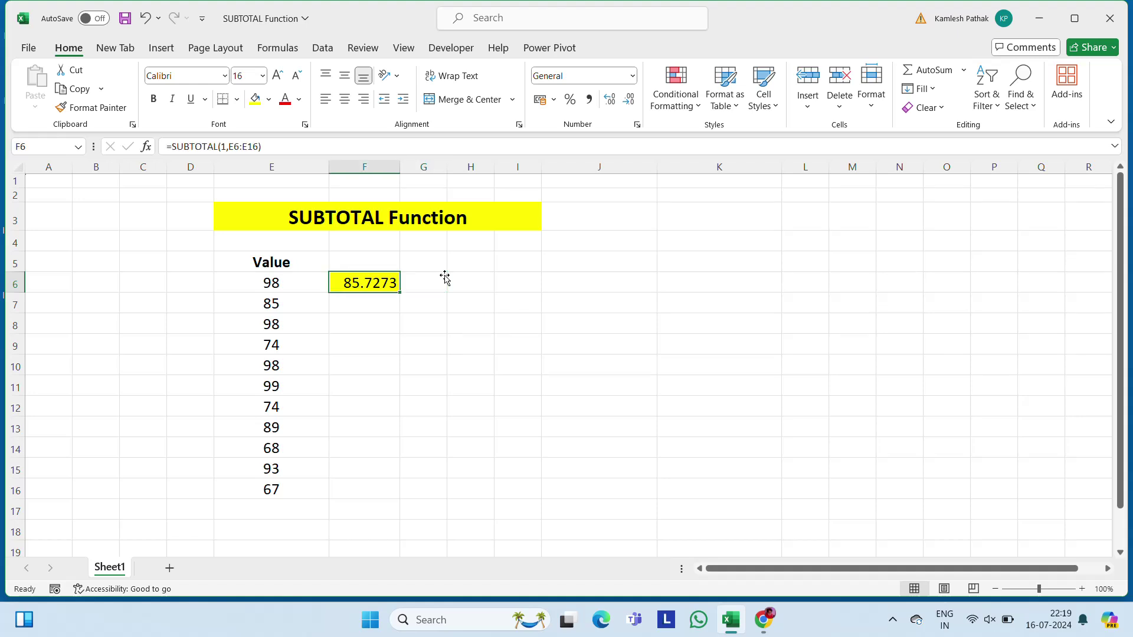
Select E6:E16 and check its average, count and sum in the status bar statistics
left_click(273, 288)
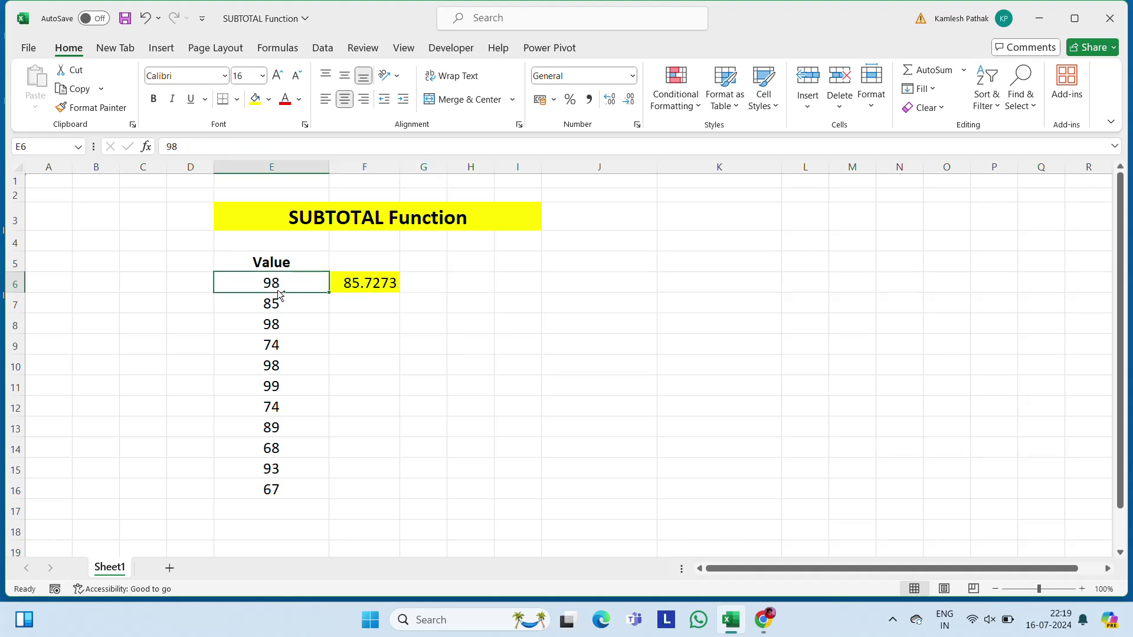
key("ctrl+shift+Down")
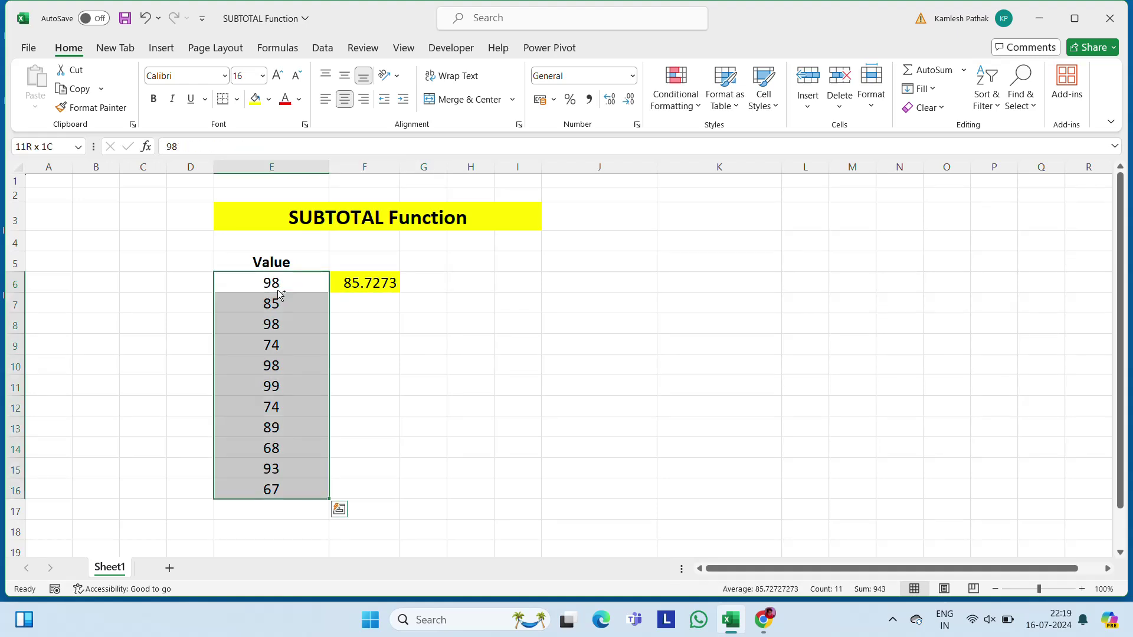
left_click(871, 589)
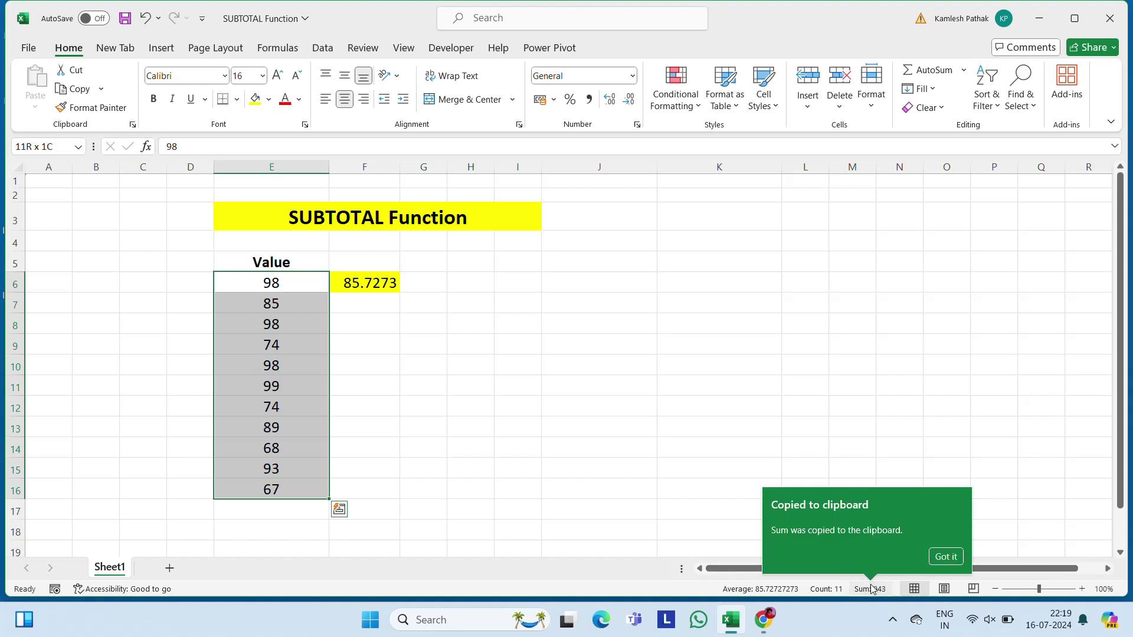
left_click(945, 557)
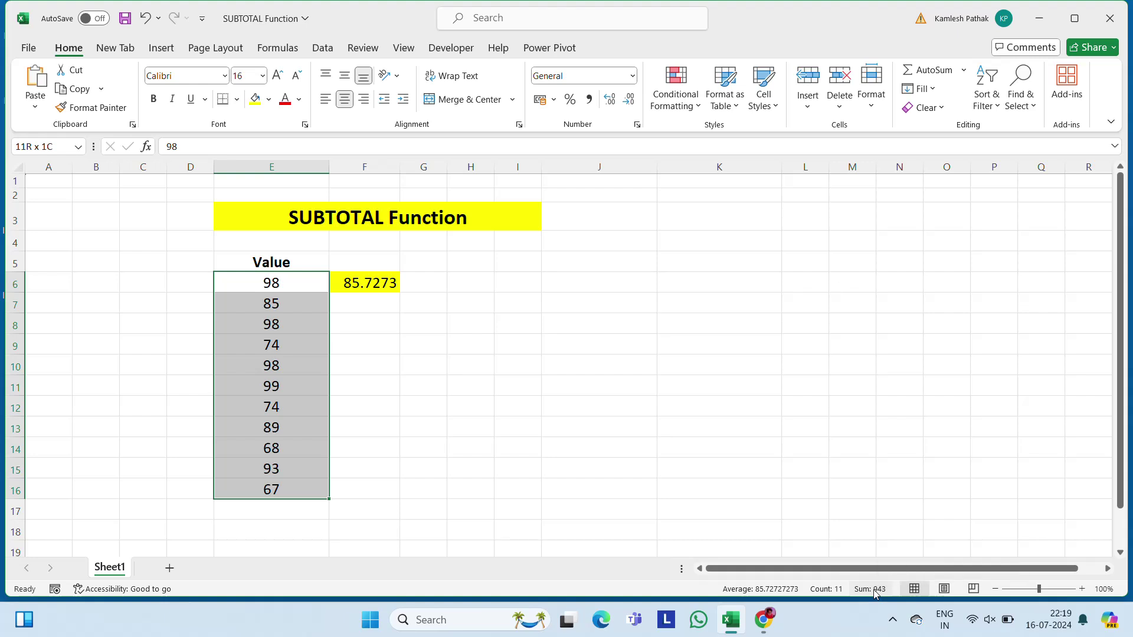
right_click(874, 591)
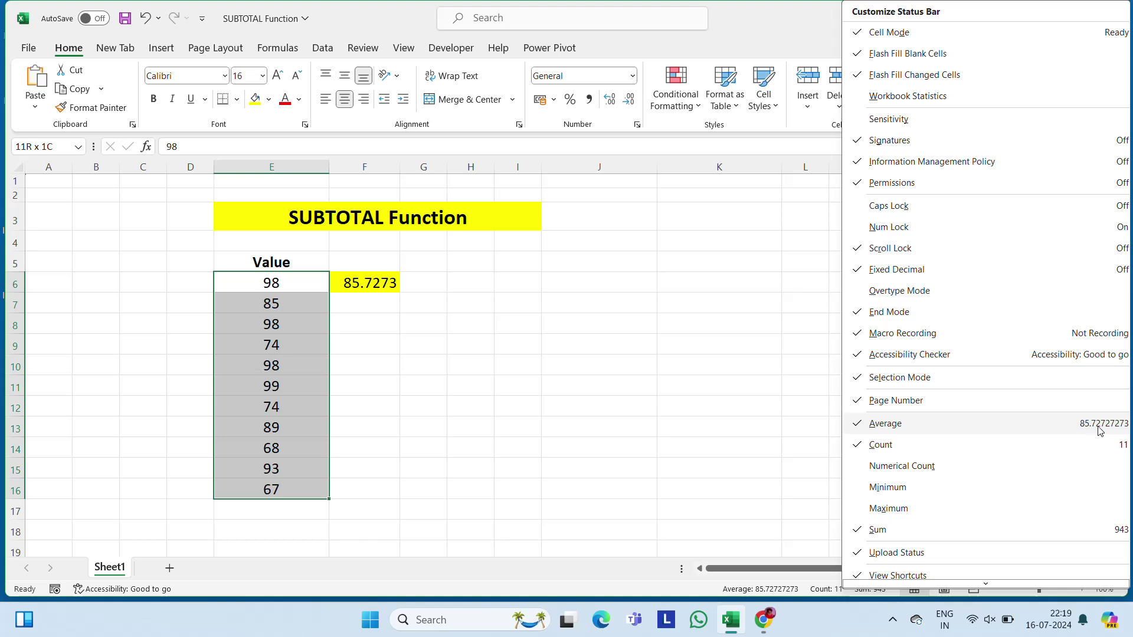
key("Escape")
Enter =AVERAGE(E6:E16) in cell E17 and compare it with the subtotal formula in F6
left_click(290, 511)
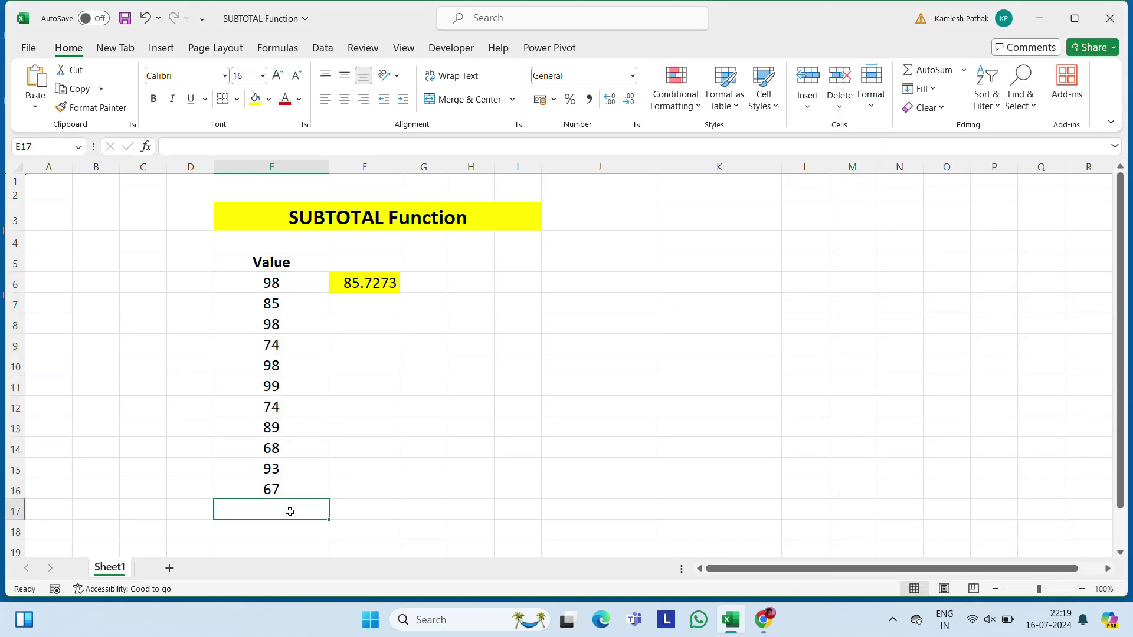
type("=aver")
key("Tab")
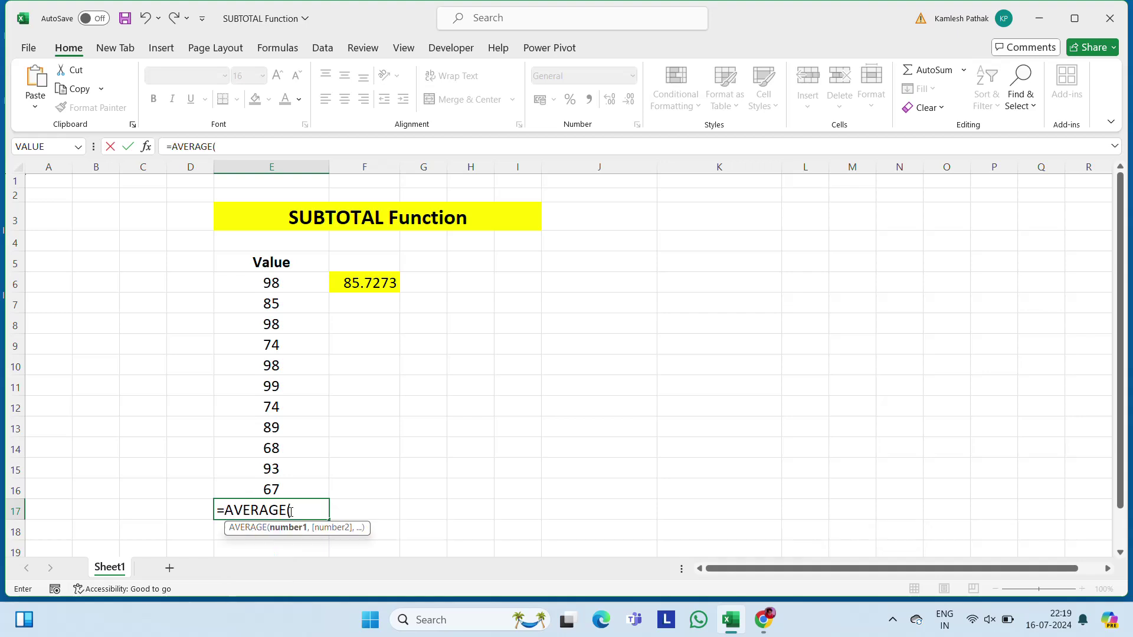
key("Up")
key("Up")
key("Up")
key("Up")
key("Up")
key("Up")
key("Up")
key("Up")
key("Up")
key("Up")
key("Up")
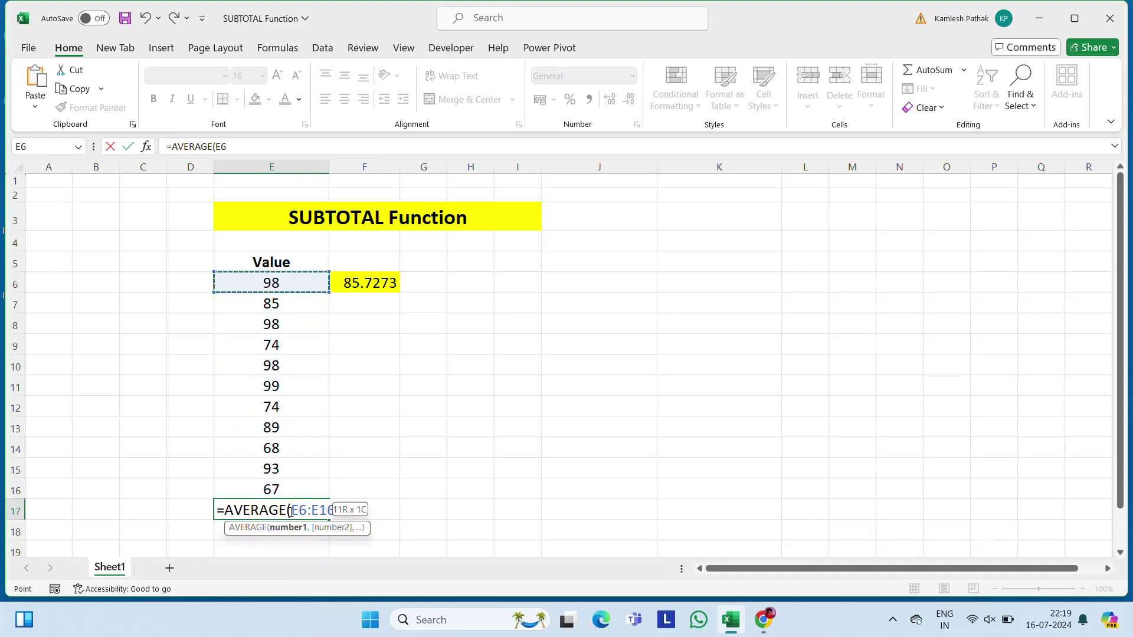
key("shift+Down")
key("shift+Down")
key("shift+Down")
key("shift+Down")
key("shift+Down")
key("shift+Down")
key("shift+Down")
key("shift+Down")
key("shift+Down")
key("shift+Down")
key("Return")
left_click(290, 512)
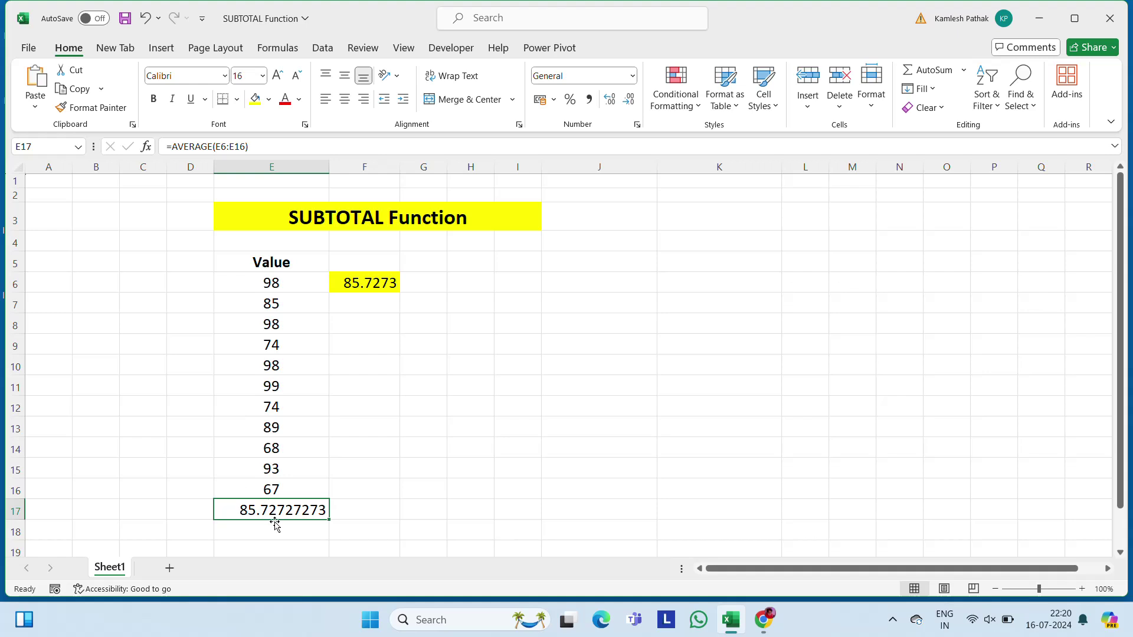
left_click(352, 284)
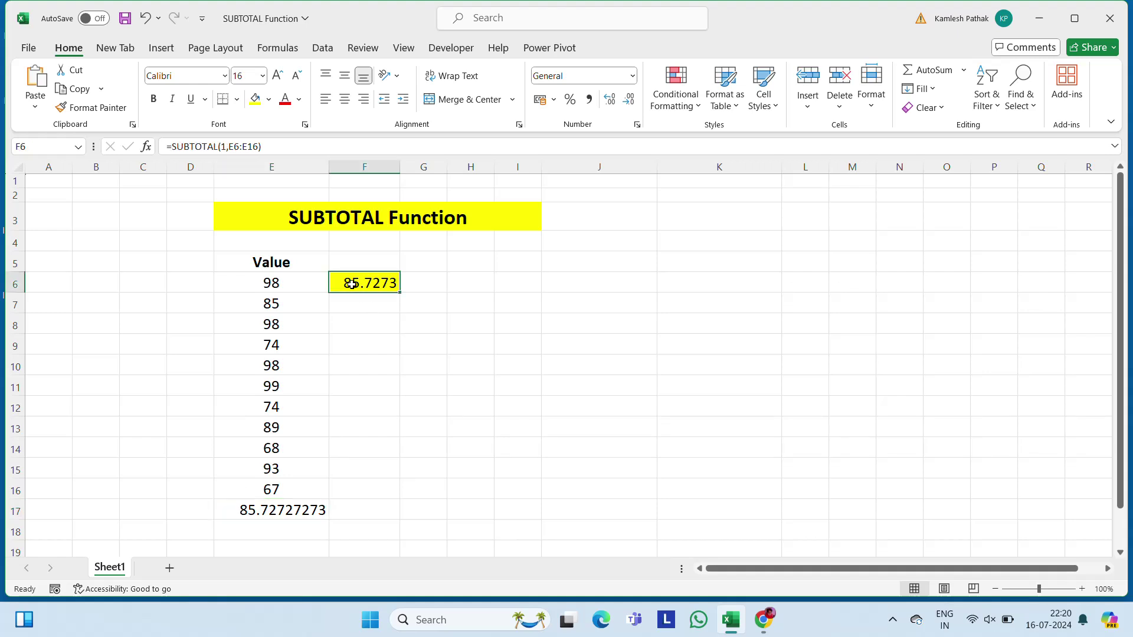
Clear the AVERAGE formula from cell E17 and the subtotal formula from cell F6
left_click(292, 513)
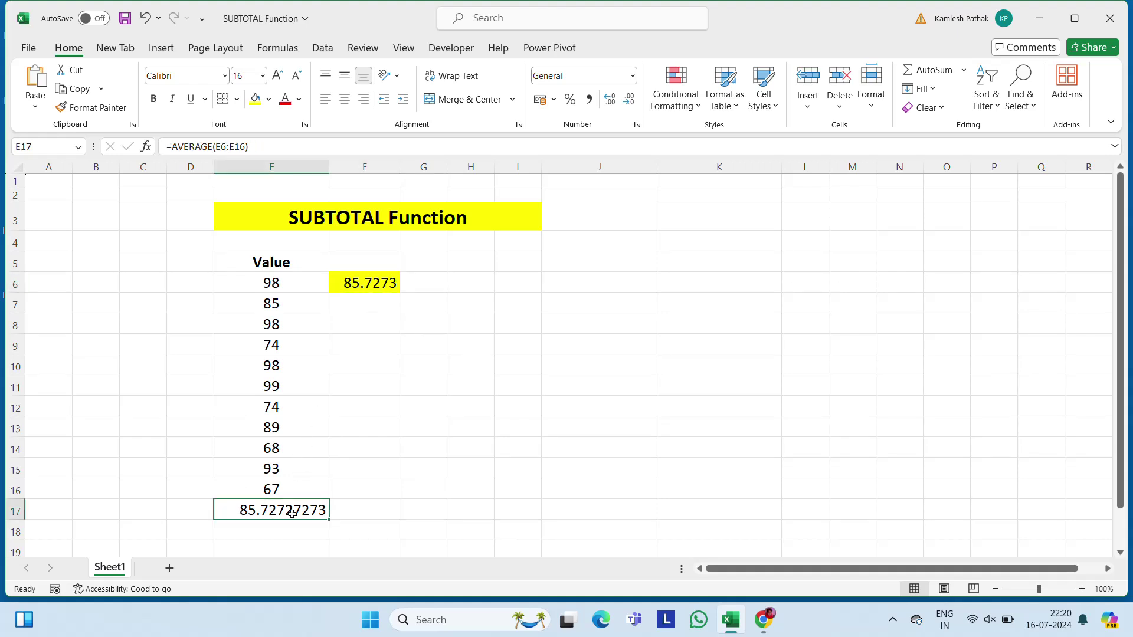
key("Delete")
key("Up")
key("Up")
key("Up")
key("Up")
key("Up")
key("Up")
key("Up")
key("Up")
key("Up")
key("Up")
key("Up")
key("Up")
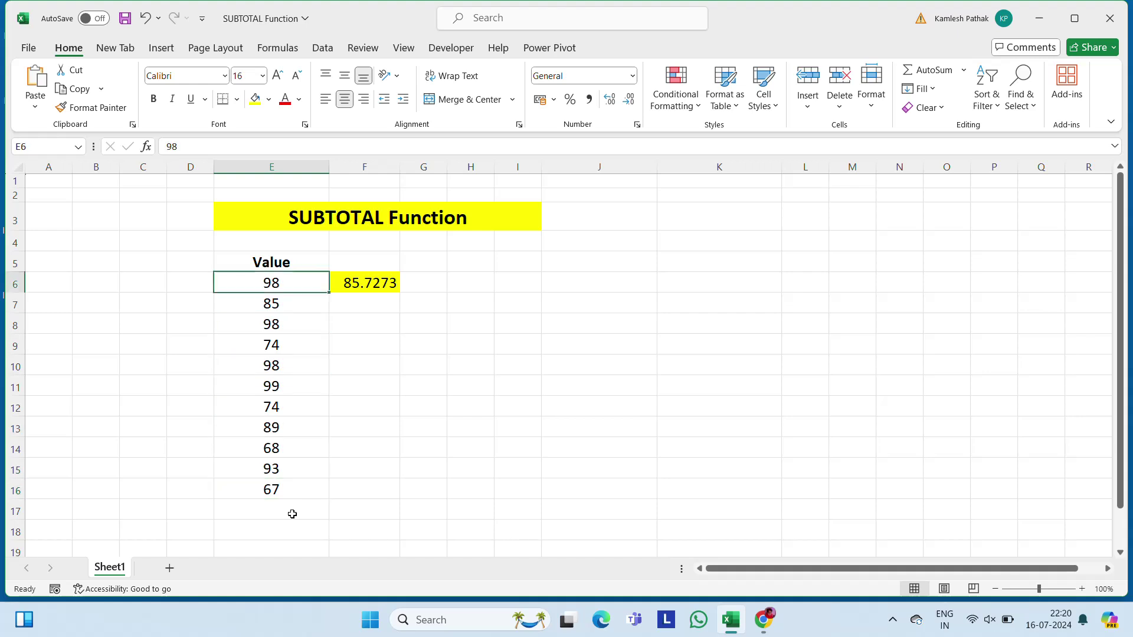
key("Right")
key("Down")
key("Delete")
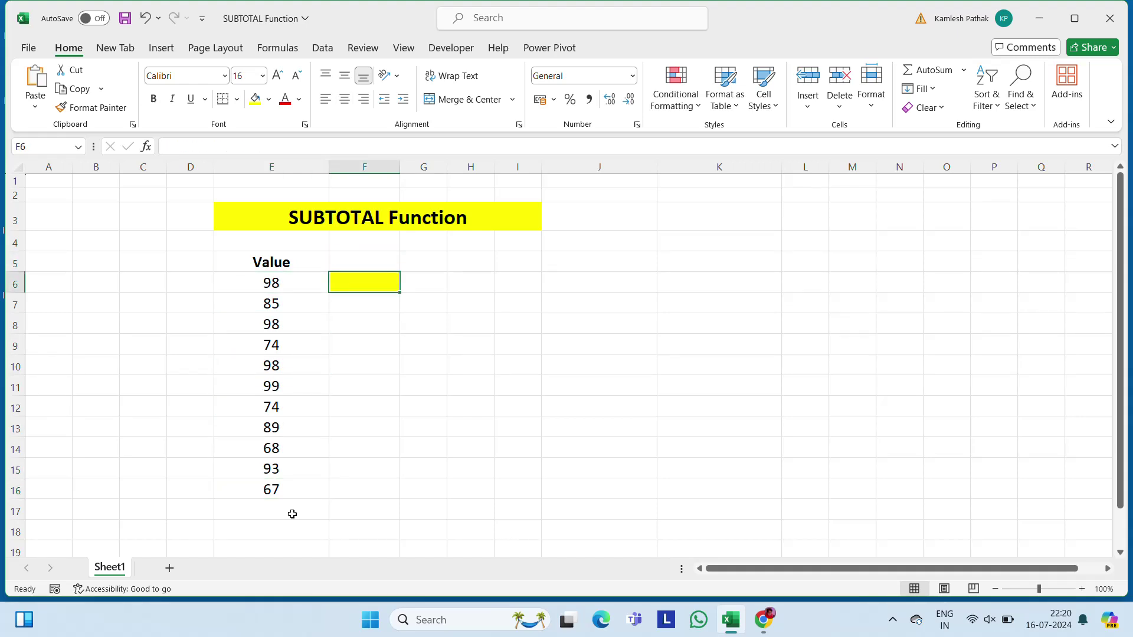
Enter the formula =SUBTOTAL(2,E6:E16) in cell F6 to count the values
type("=sub")
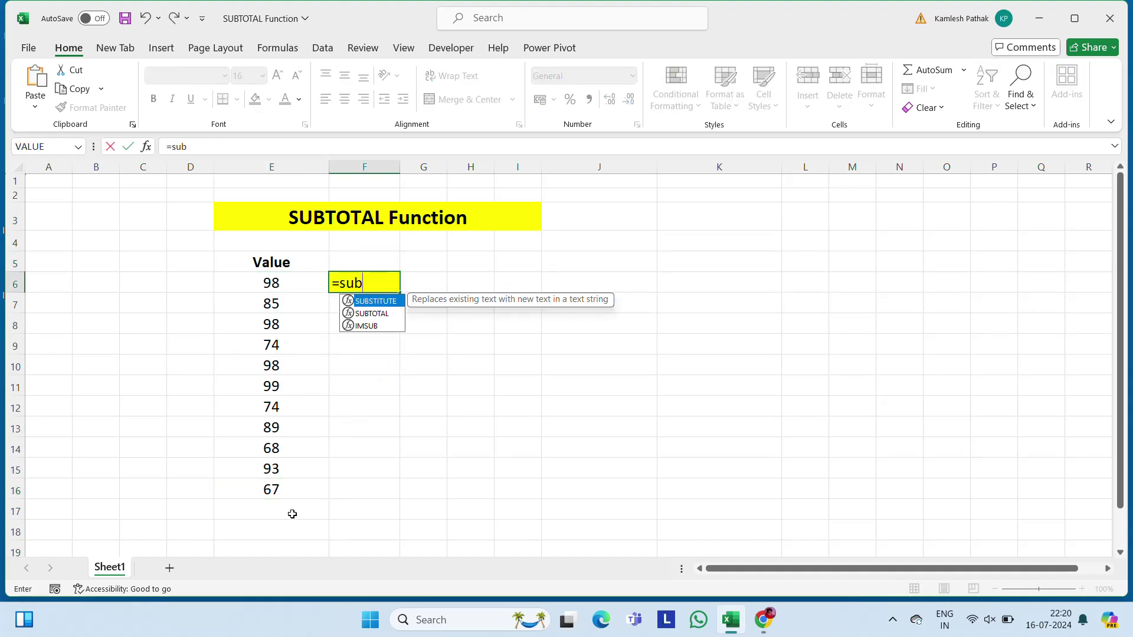
key("Tab")
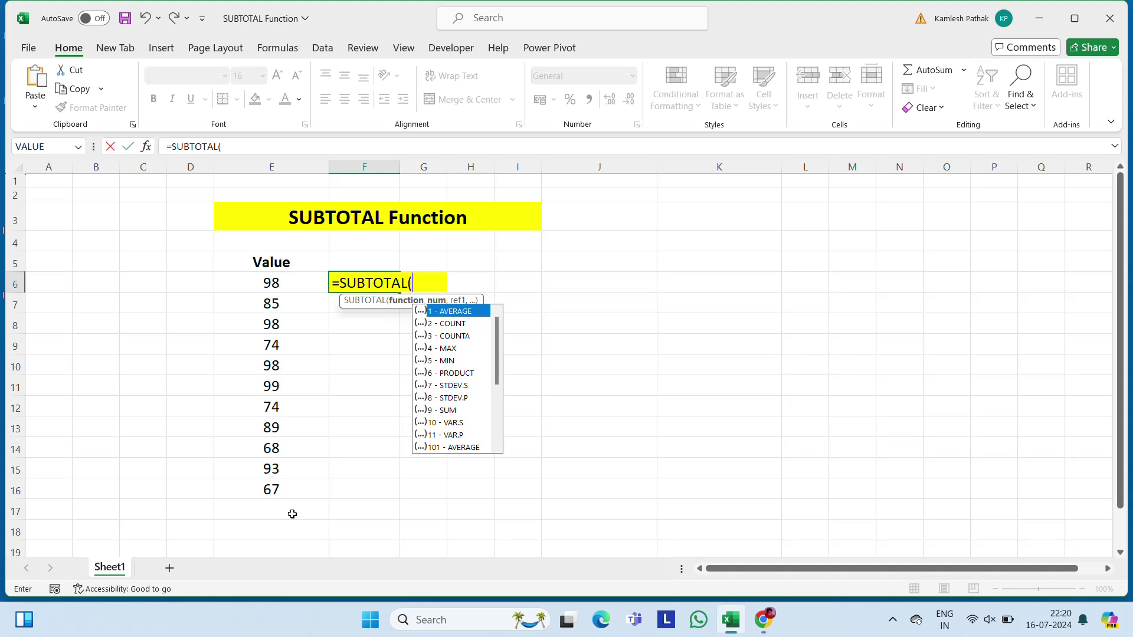
left_click(460, 325)
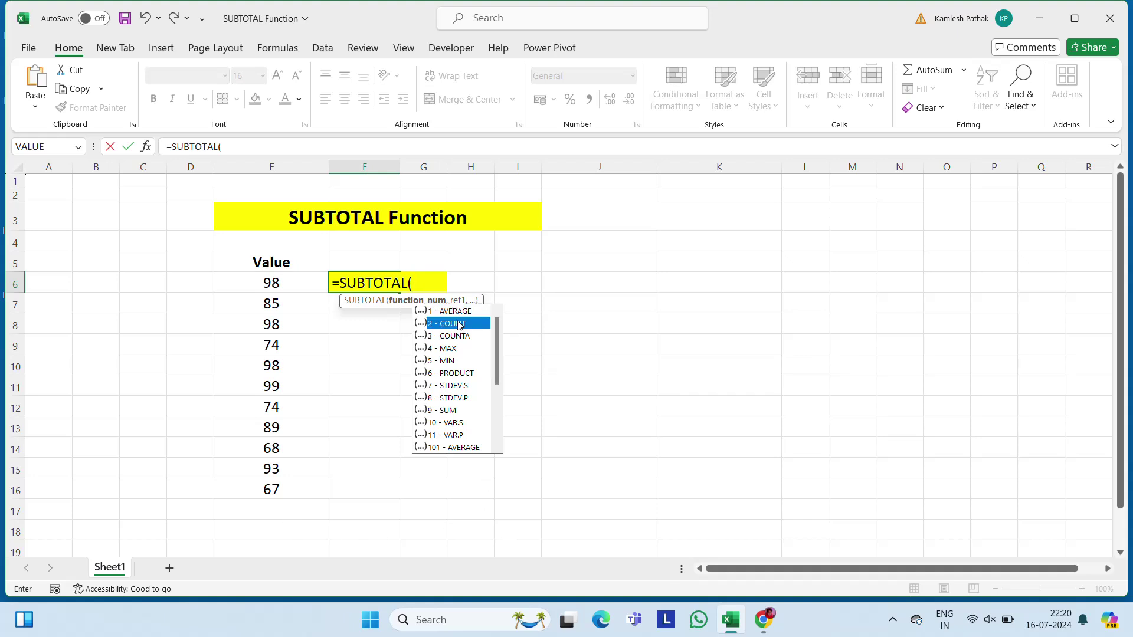
double_click(459, 325)
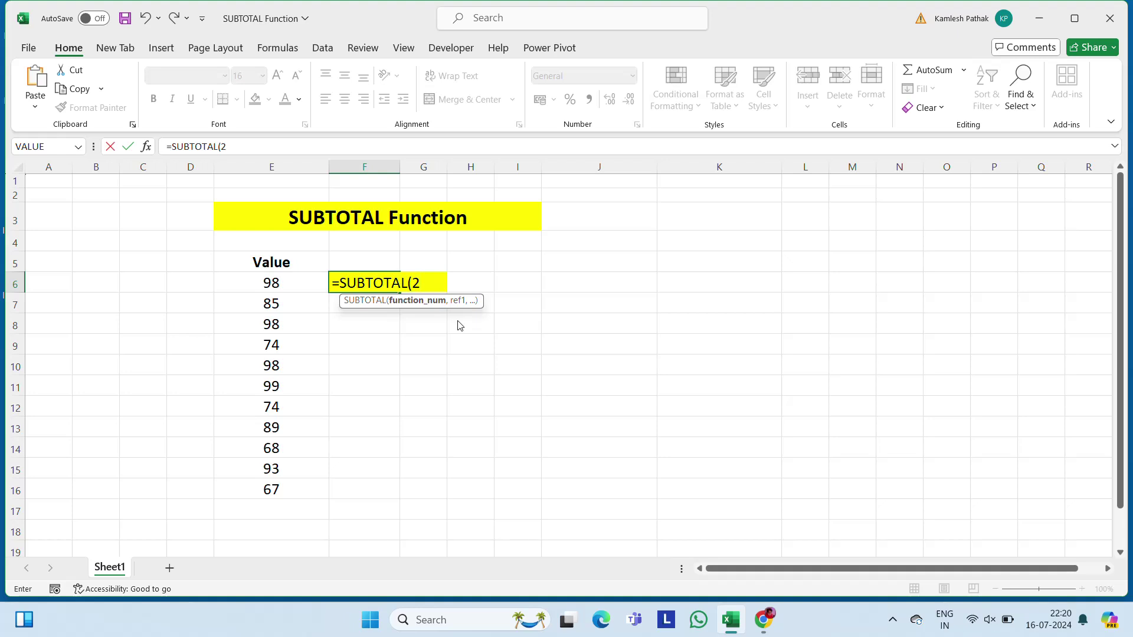
type(",")
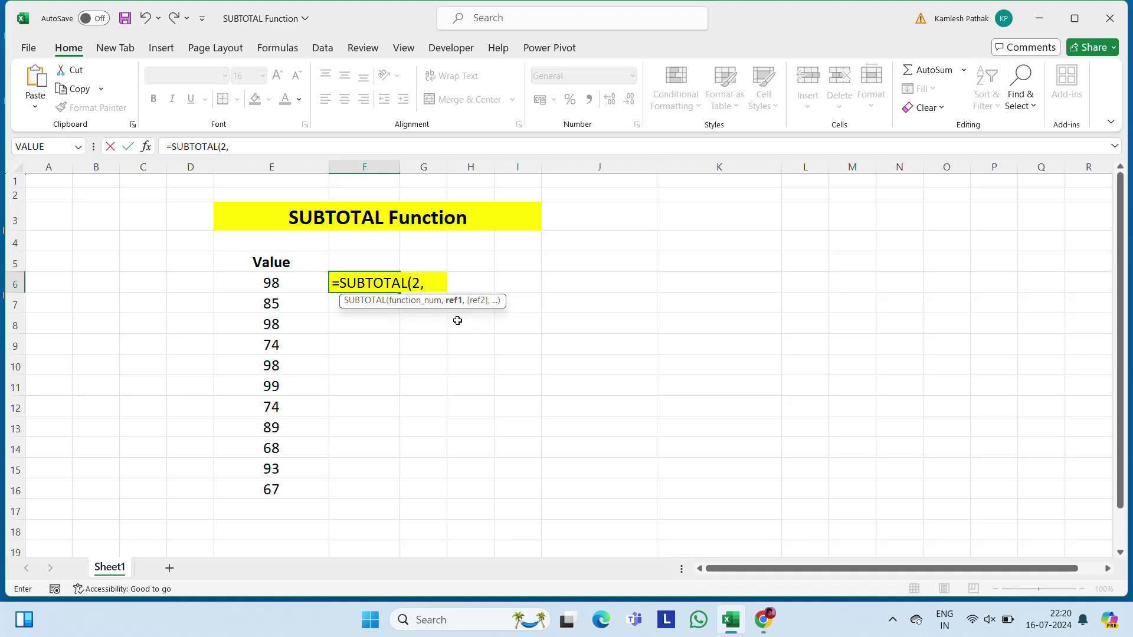
left_click(270, 278)
left_click_drag(269, 278, 271, 491)
key("Return")
key("Up")
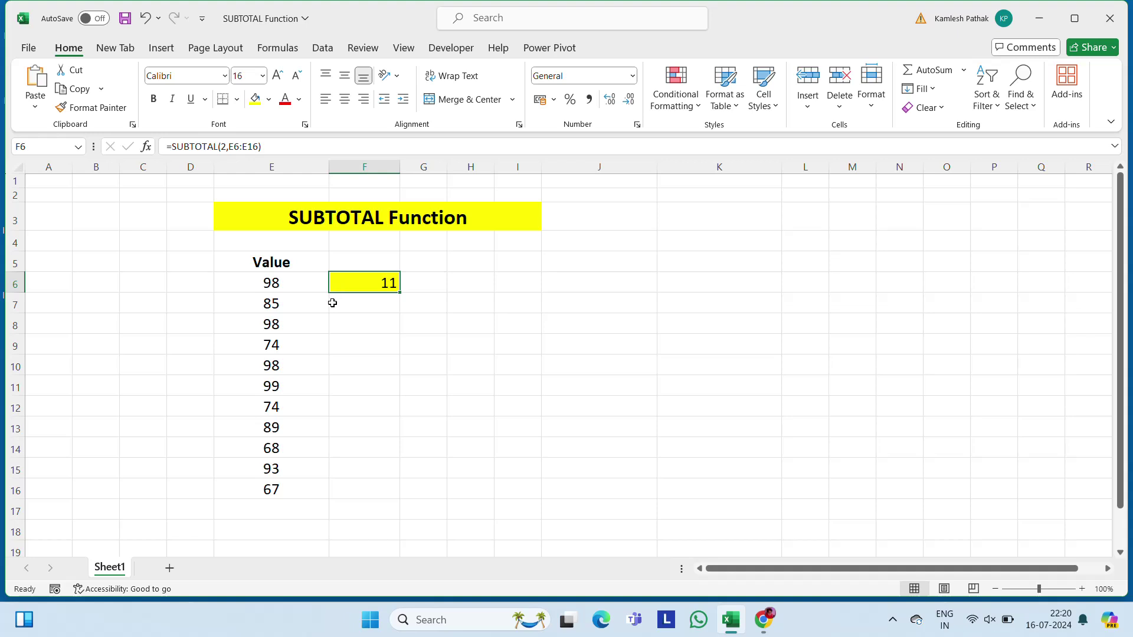
Check the count of E6:E16 in the status bar statistics and compare it with the subtotal formula in F6
left_click(285, 287)
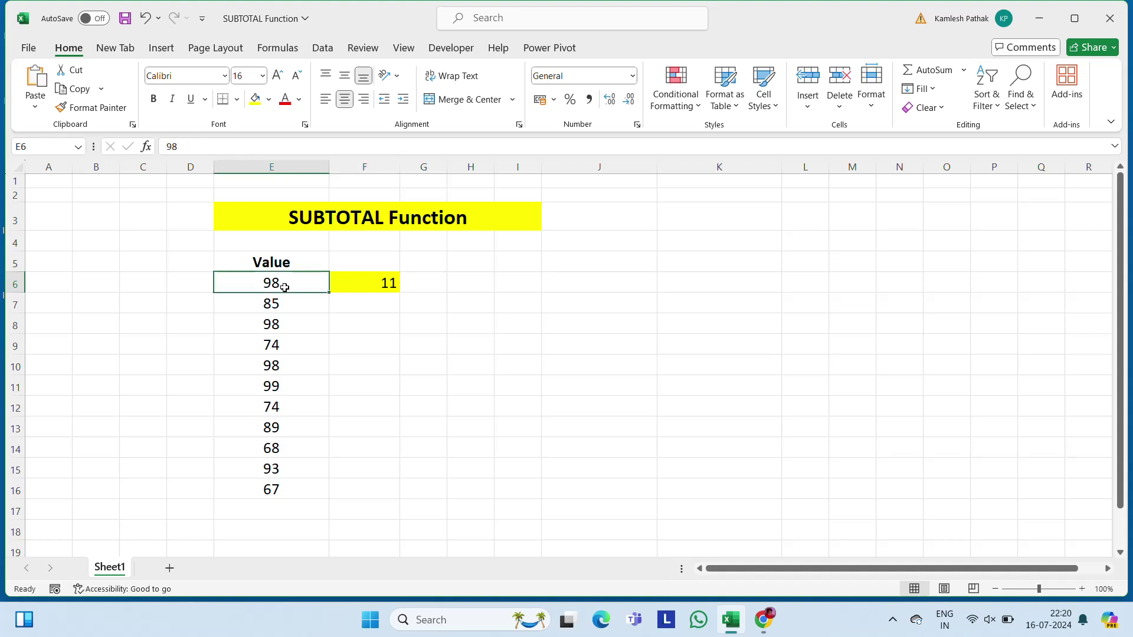
key("ctrl+shift+Down")
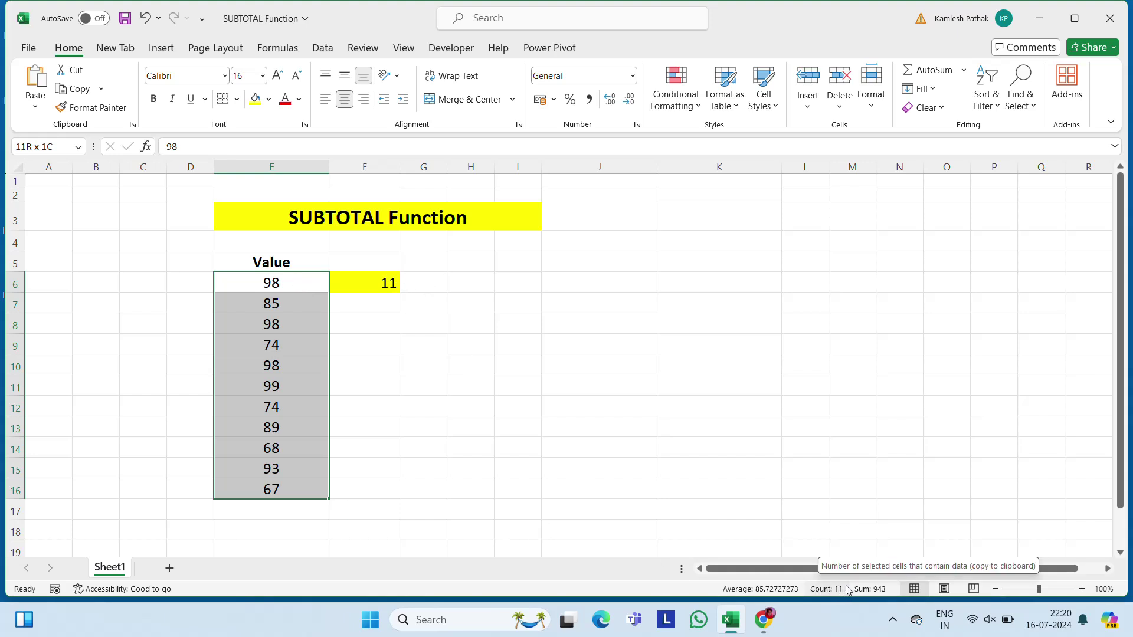
left_click(367, 285)
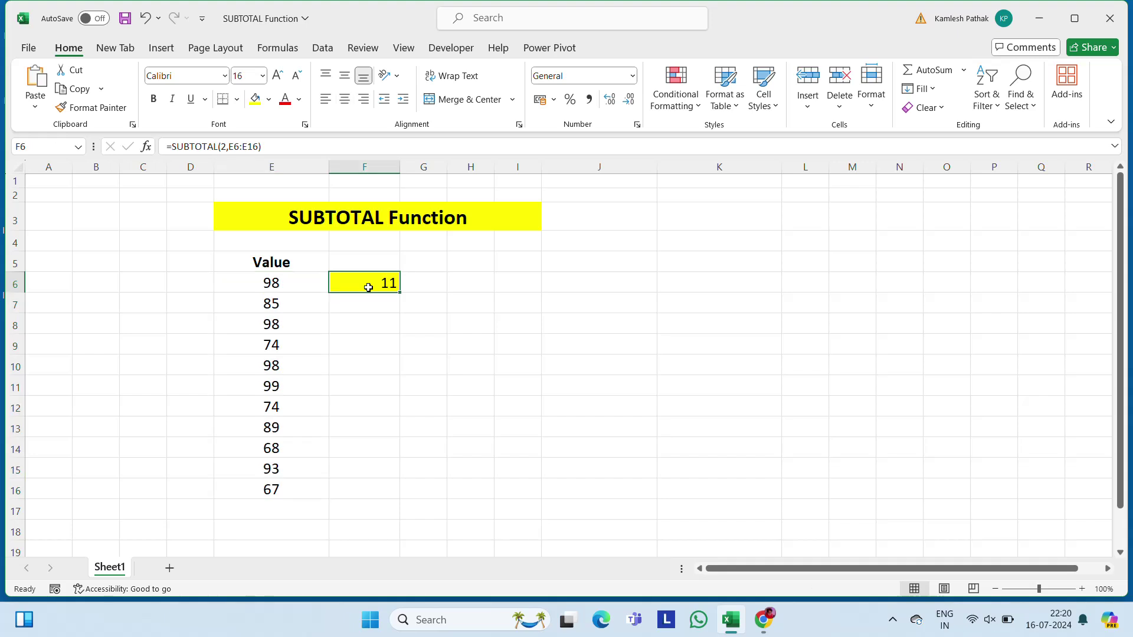
double_click(368, 287)
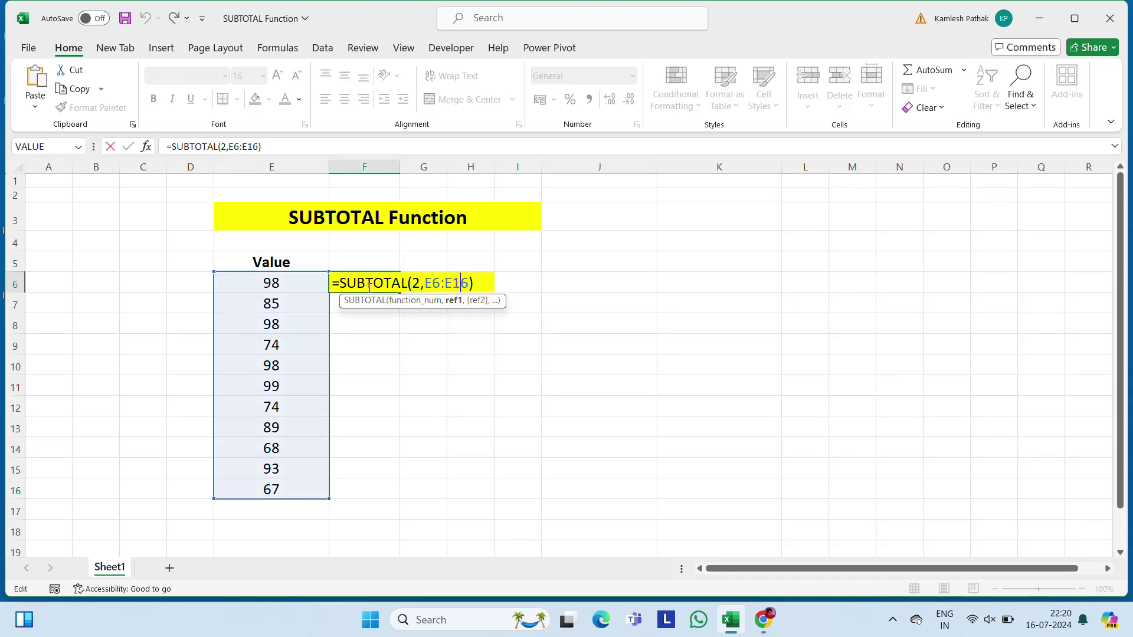
key("Escape")
Replace the formula in cell F6 with =SUBTOTAL(3,E6:E16), using the COUNTA function number
key("Delete")
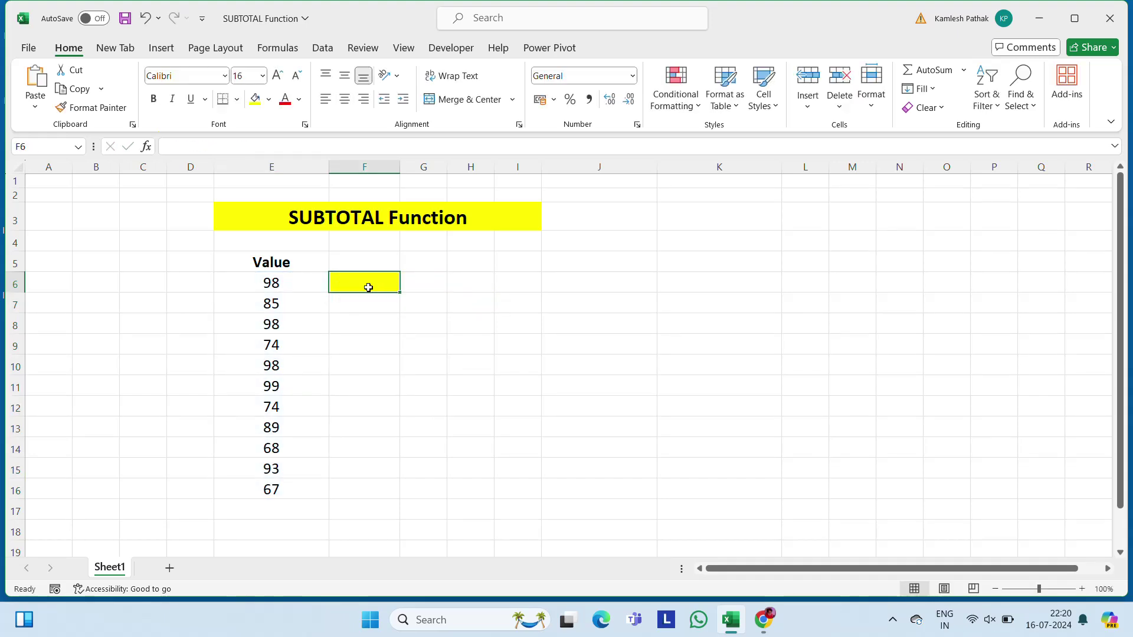
type("=sub")
key("Down")
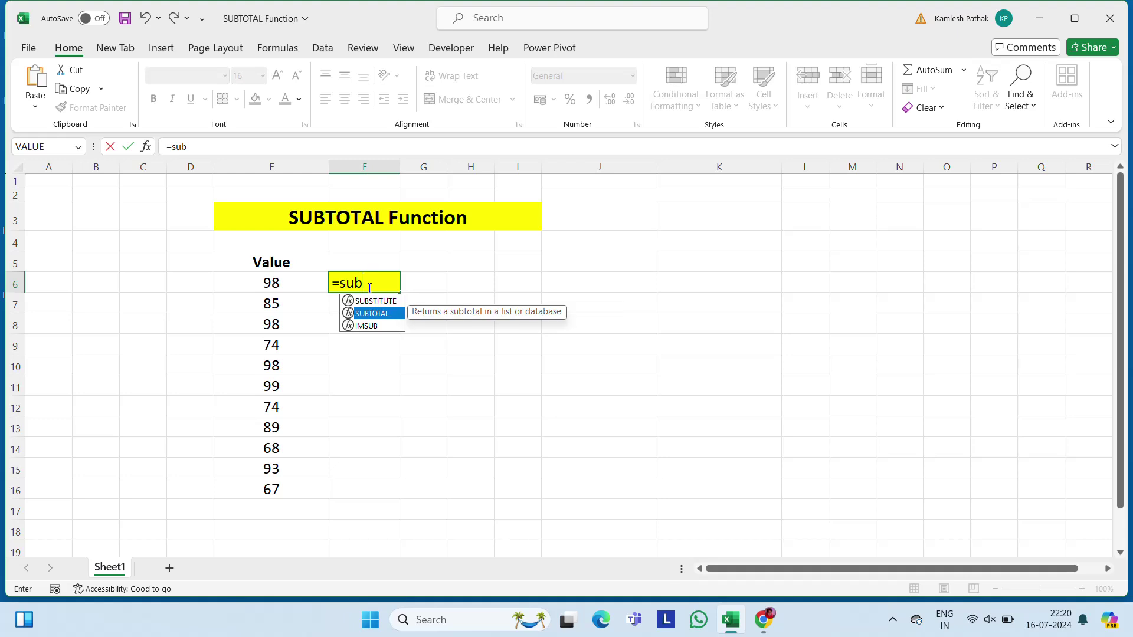
key("Tab")
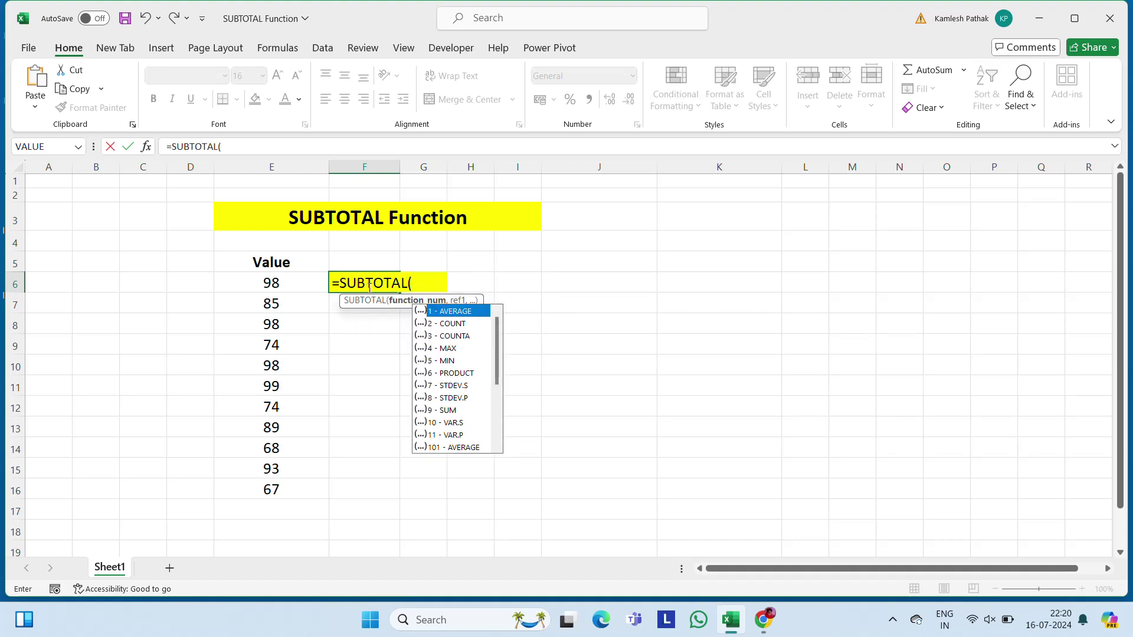
key("Down")
key("Down")
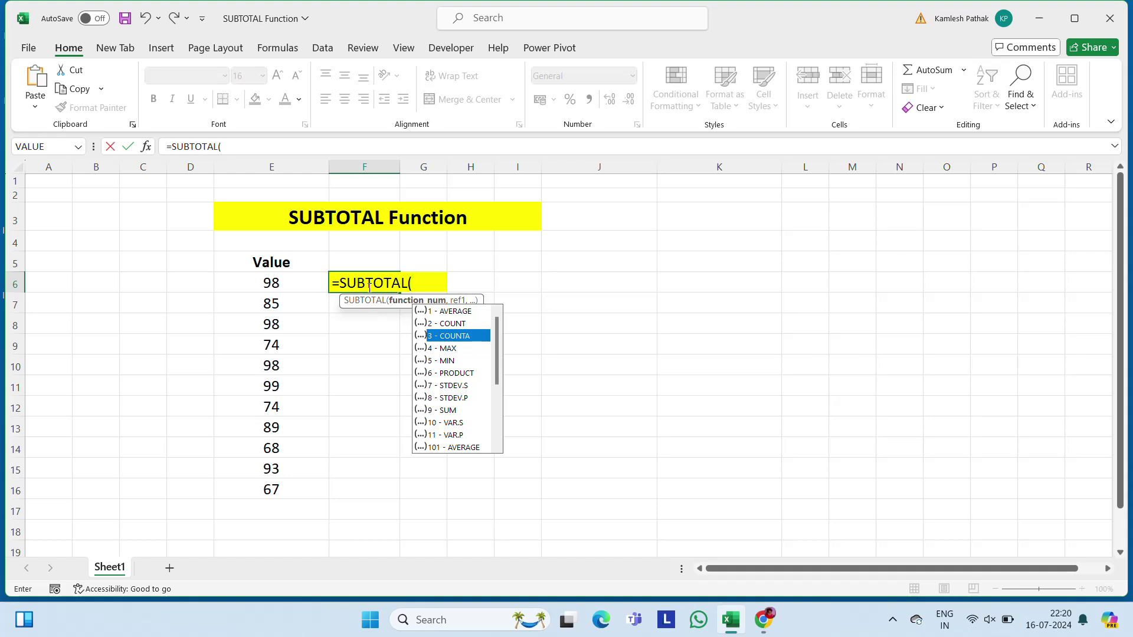
key("Tab")
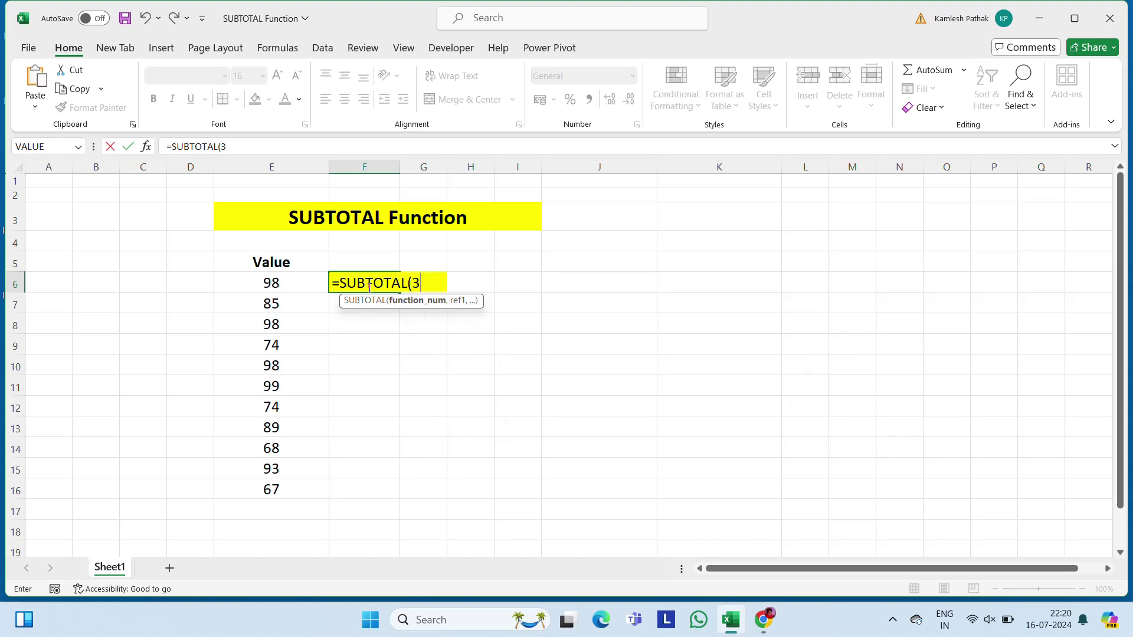
type(",")
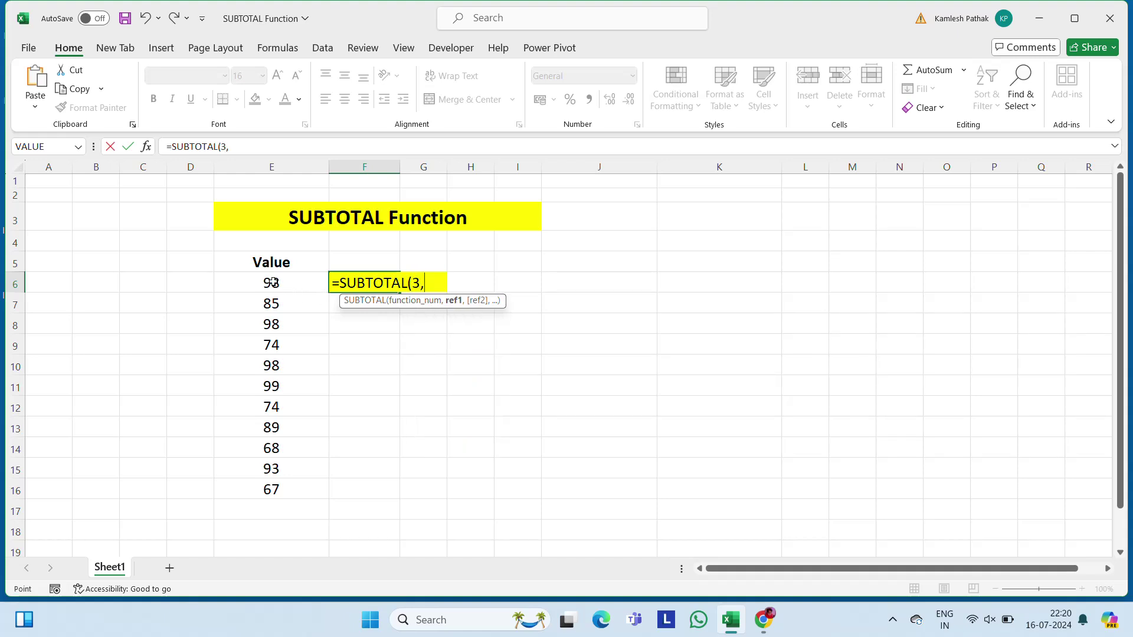
left_click_drag(273, 283, 274, 491)
key("Return")
key("Up")
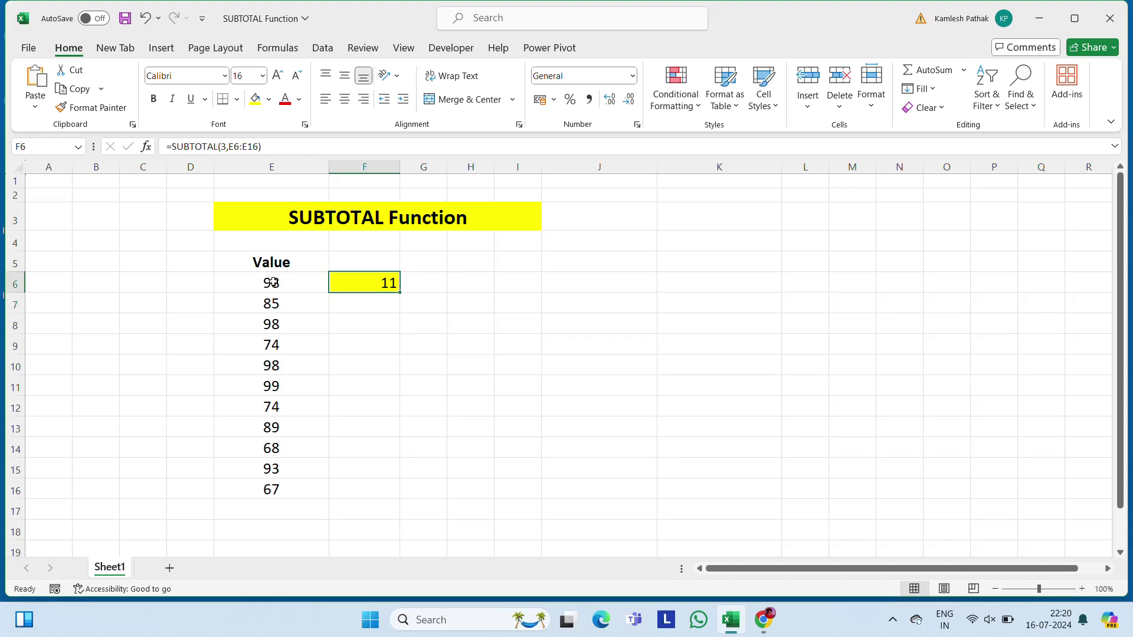
Replace the formula in cell F6 with =SUBTOTAL(4,E6:E16) to find the maximum value
key("Delete")
type("=sub")
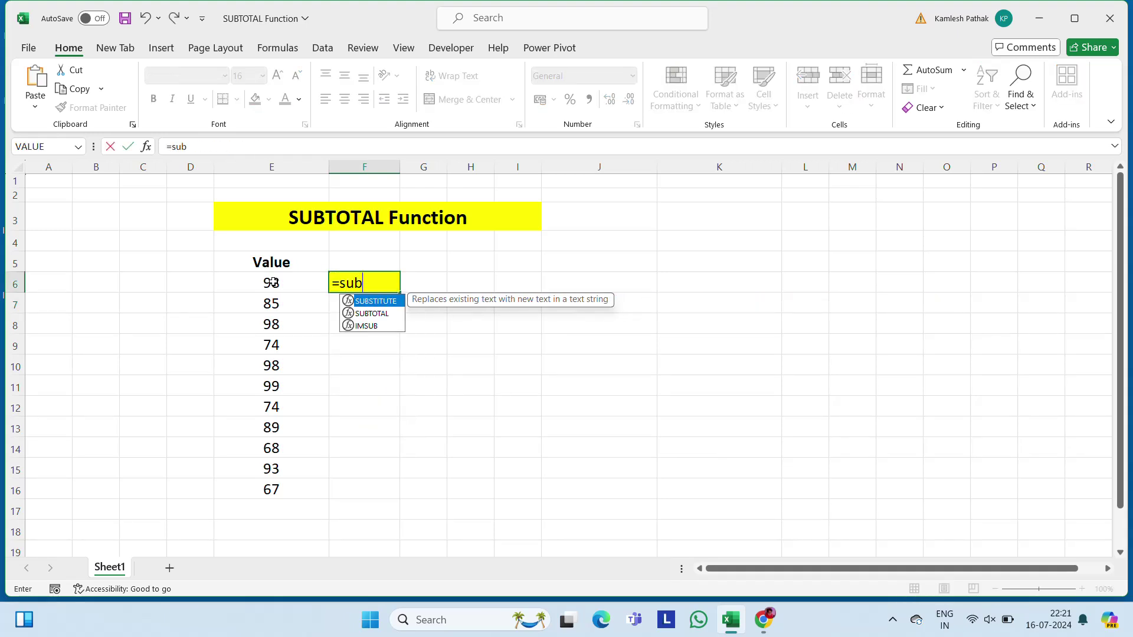
key("Down")
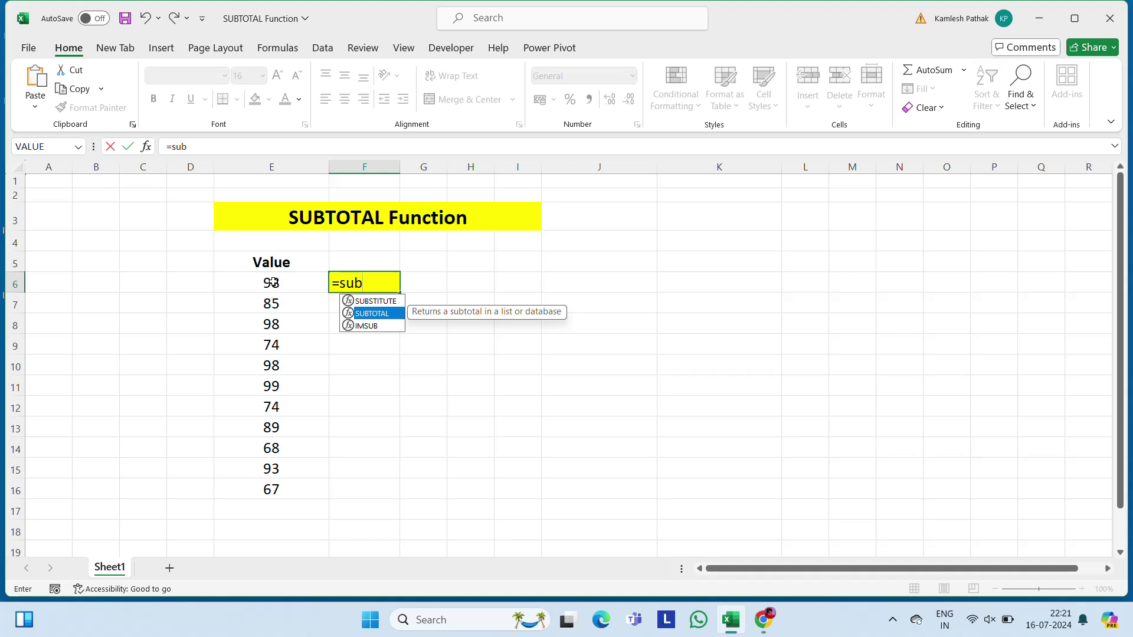
key("Tab")
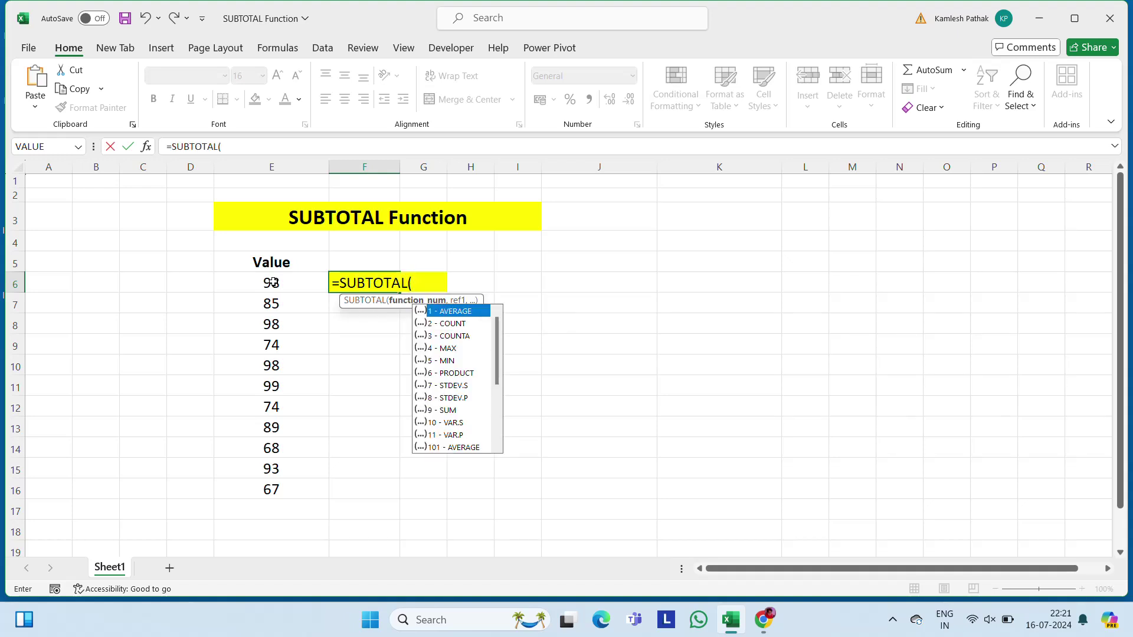
key("Down")
key("Down")
key("Down")
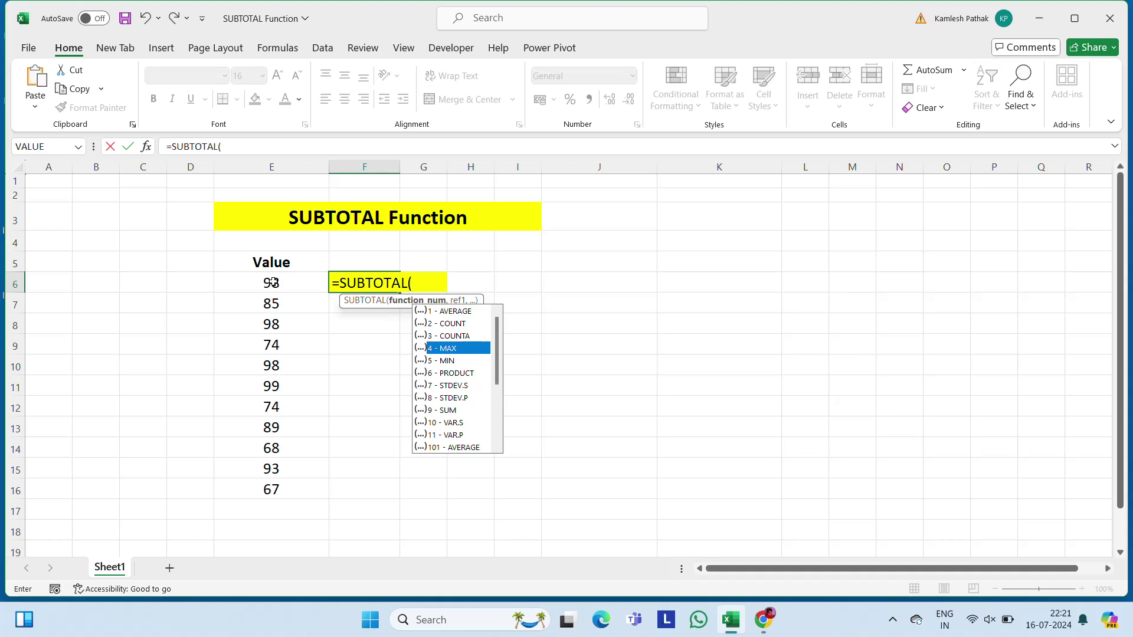
type("4,")
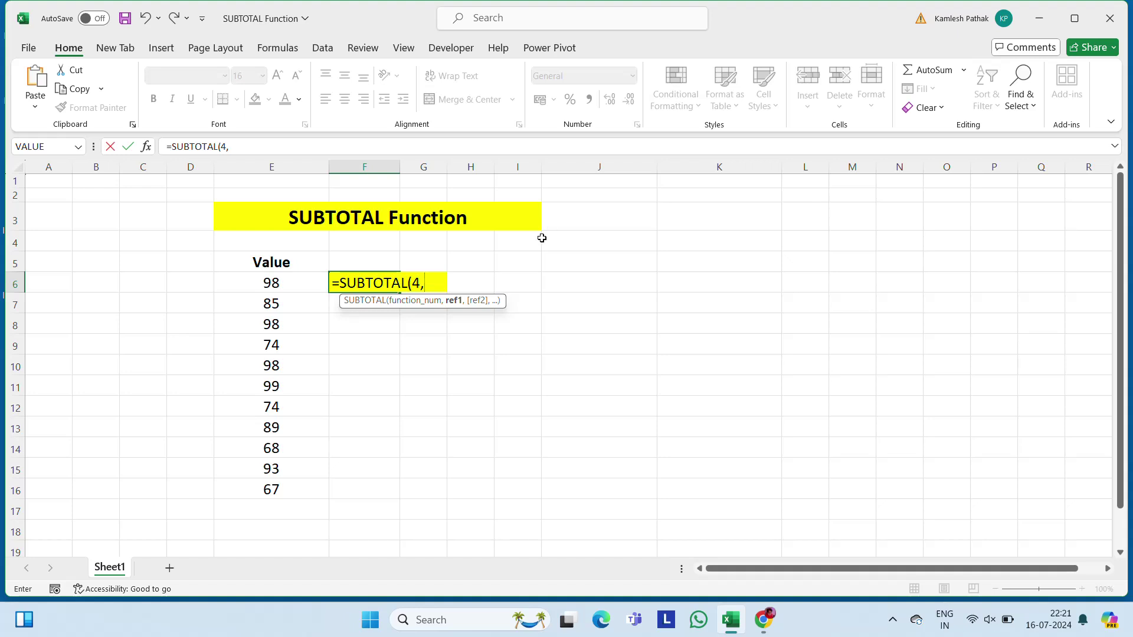
left_click(261, 289)
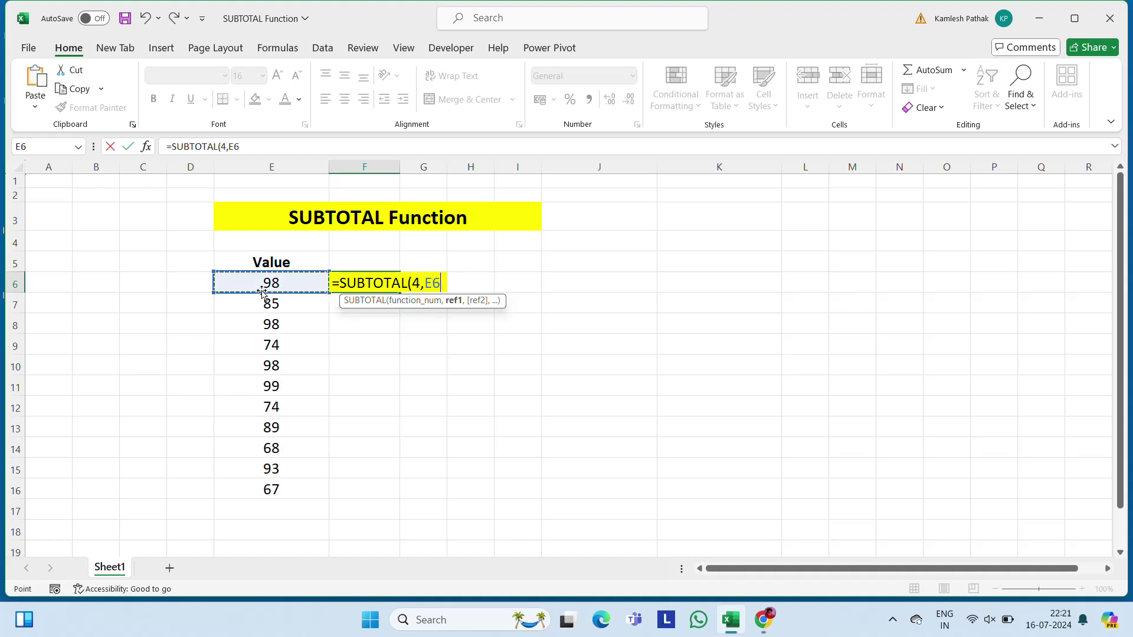
key("ctrl+shift+Down")
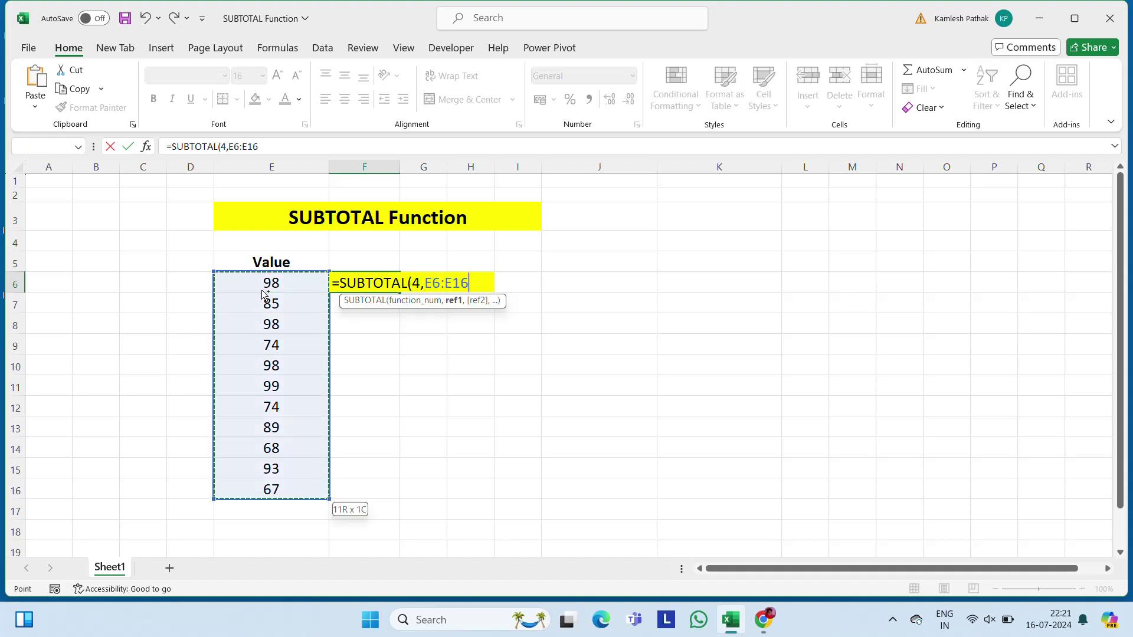
key("Return")
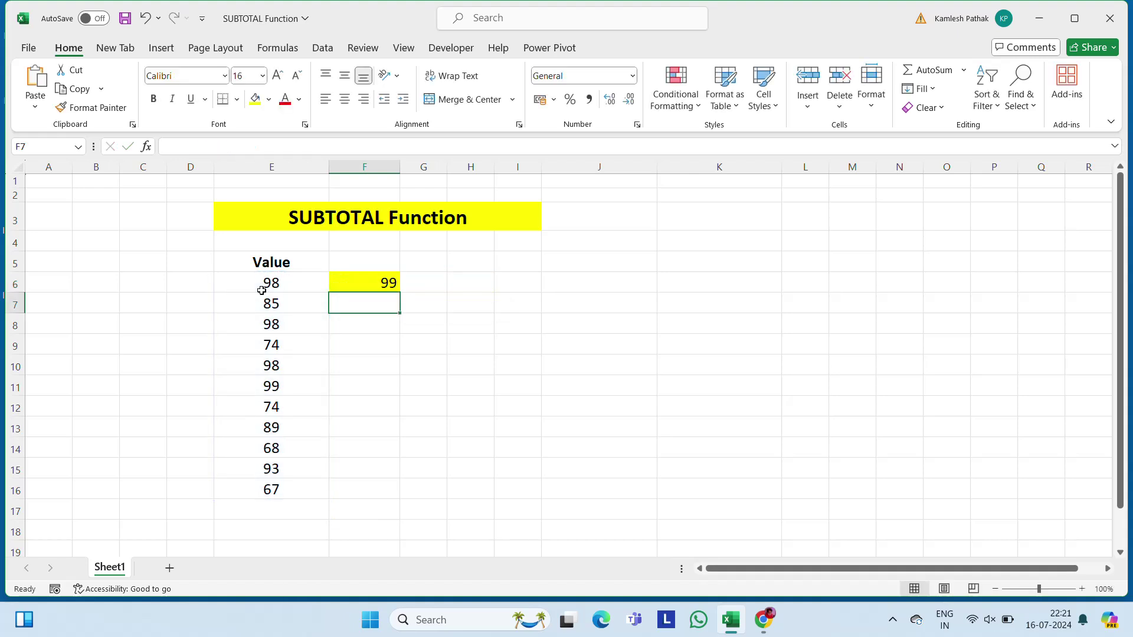
key("Up")
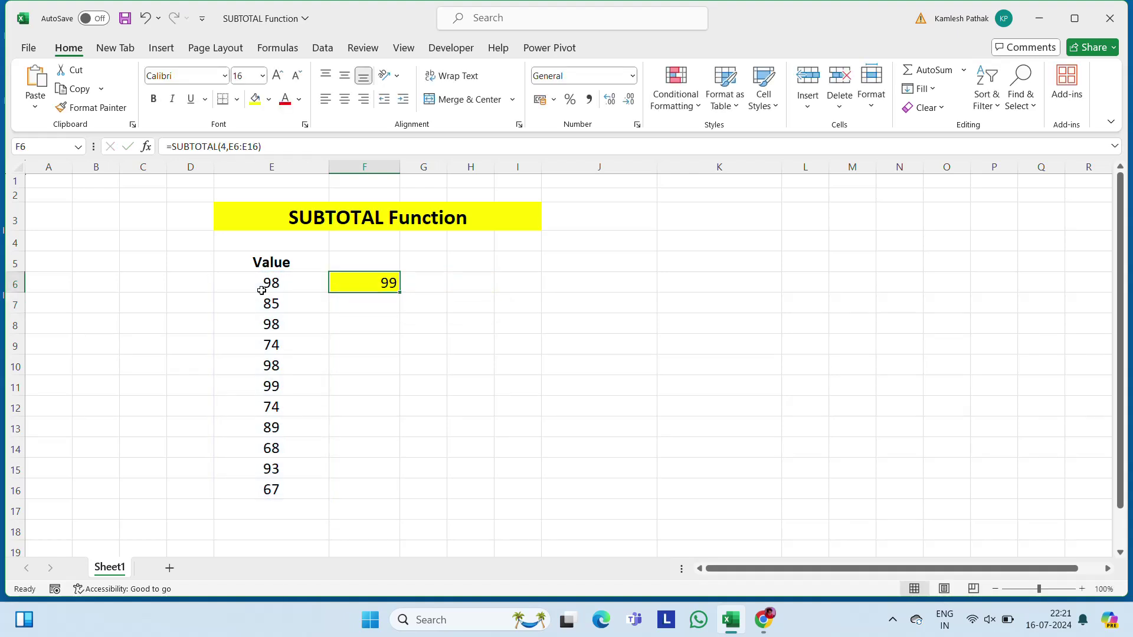
Check the maximum in F6 against the largest entry in the Value column, cell E11
key("Left")
key("Down")
key("Down")
key("Down")
key("Down")
key("Down")
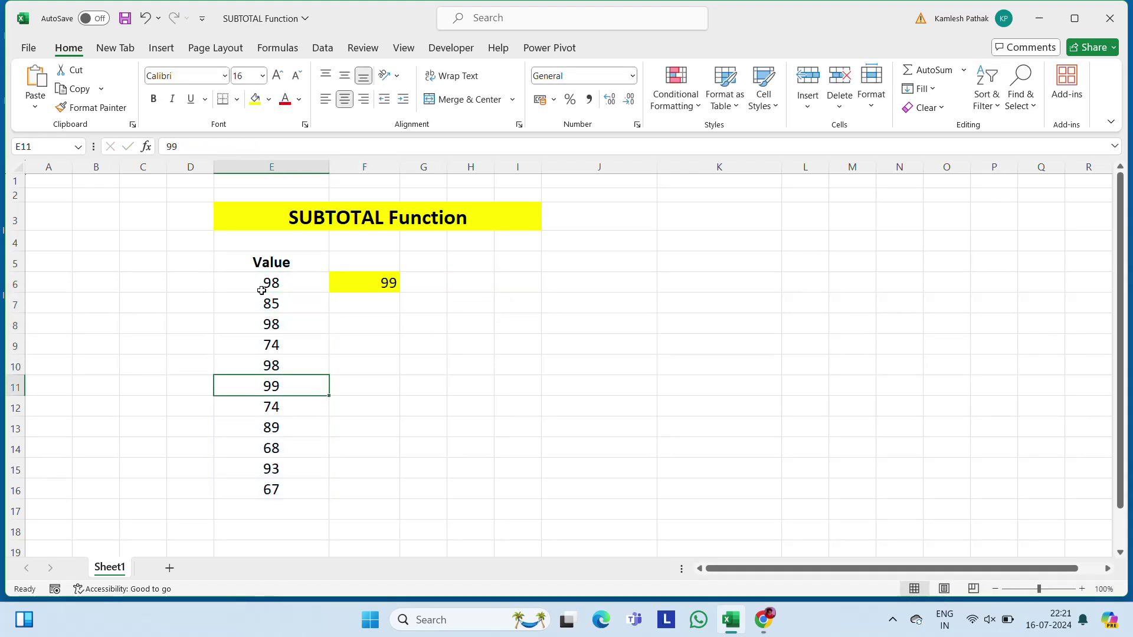
key("Up")
key("Up")
key("Up")
key("Up")
key("Up")
key("Right")
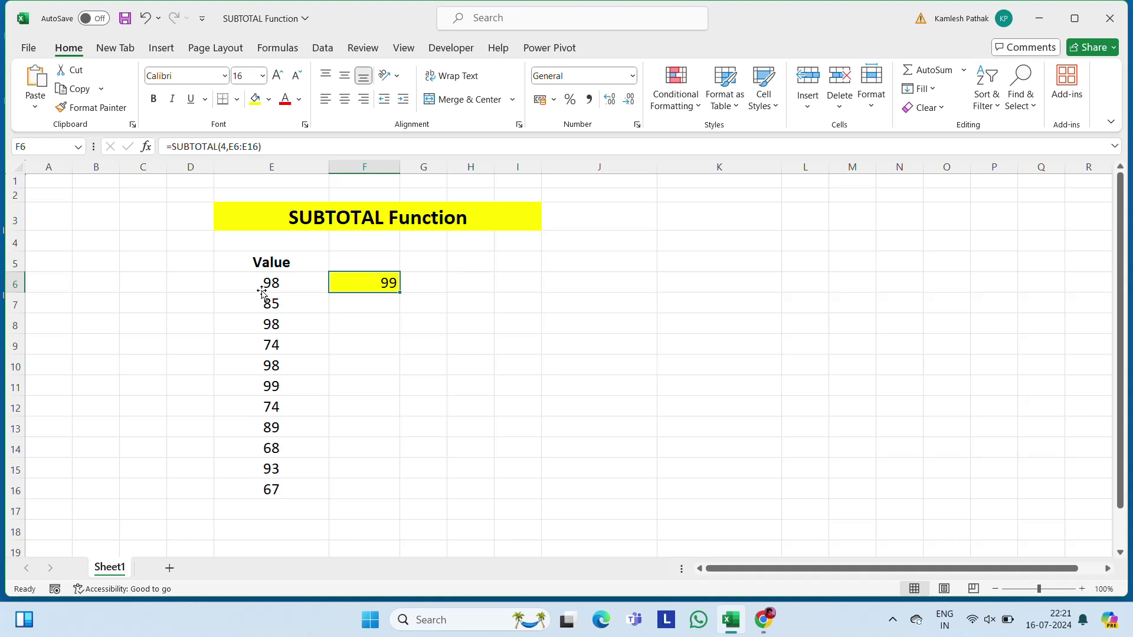
Replace the formula in cell F6 with =SUBTOTAL(5,E6:E16) to find the minimum value
key("Delete")
type("=")
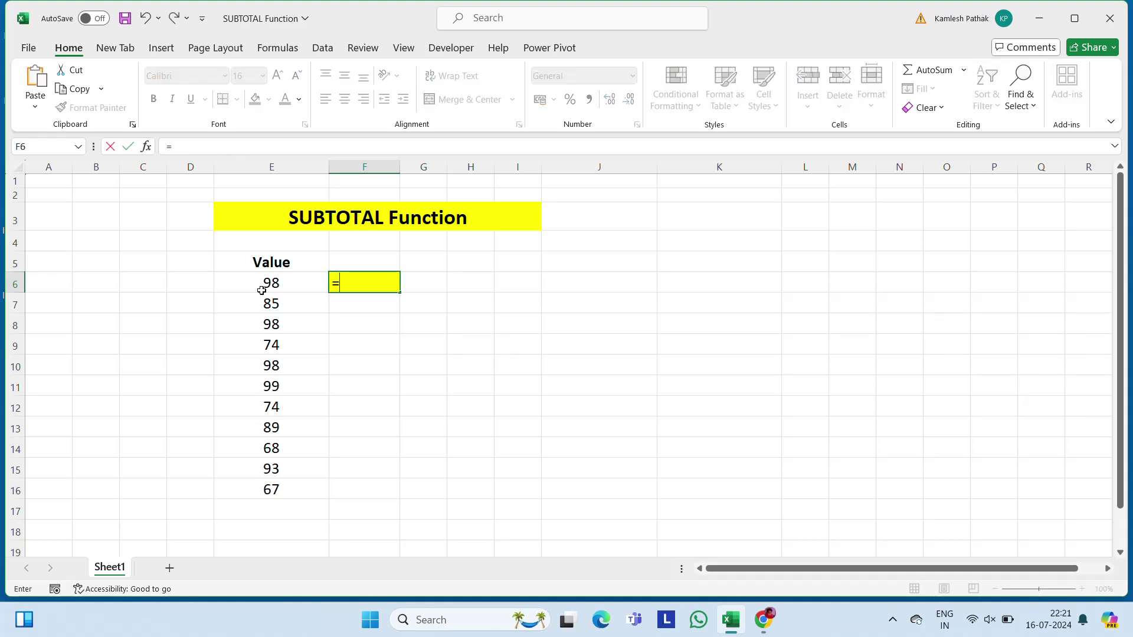
type("sub")
key("Down")
key("Tab")
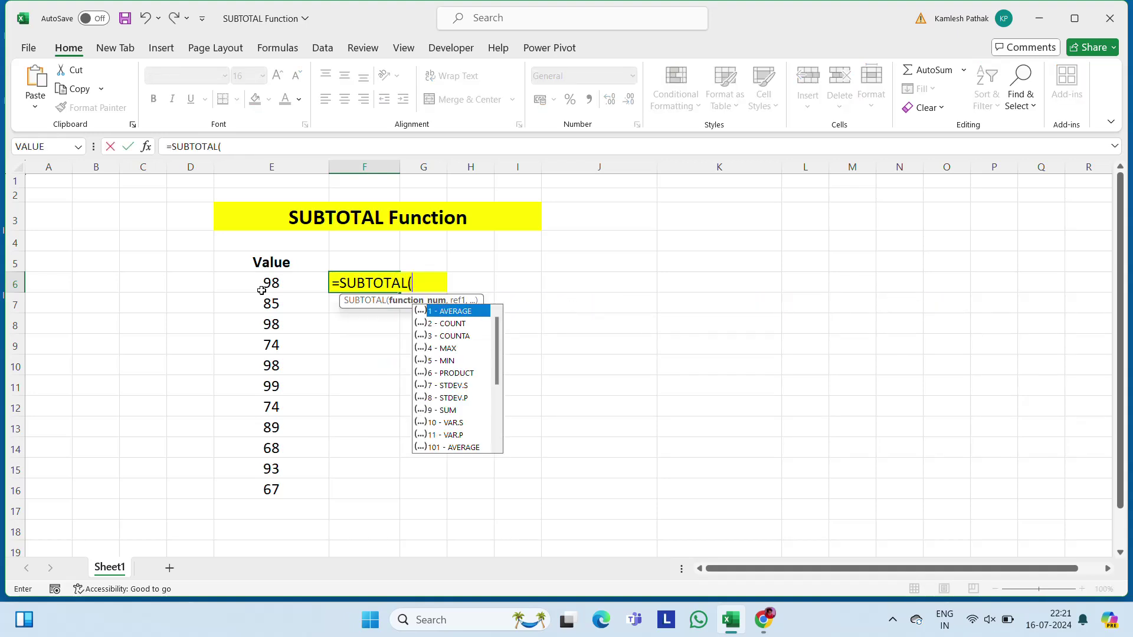
key("Down")
key("Down")
key("Down")
key("Down")
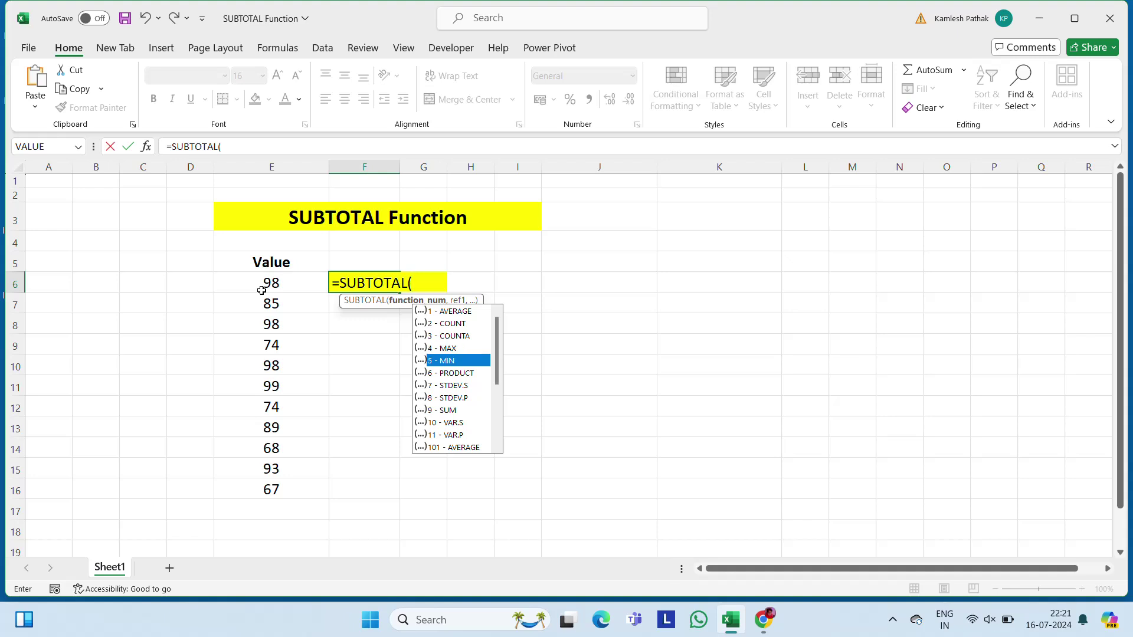
type("5")
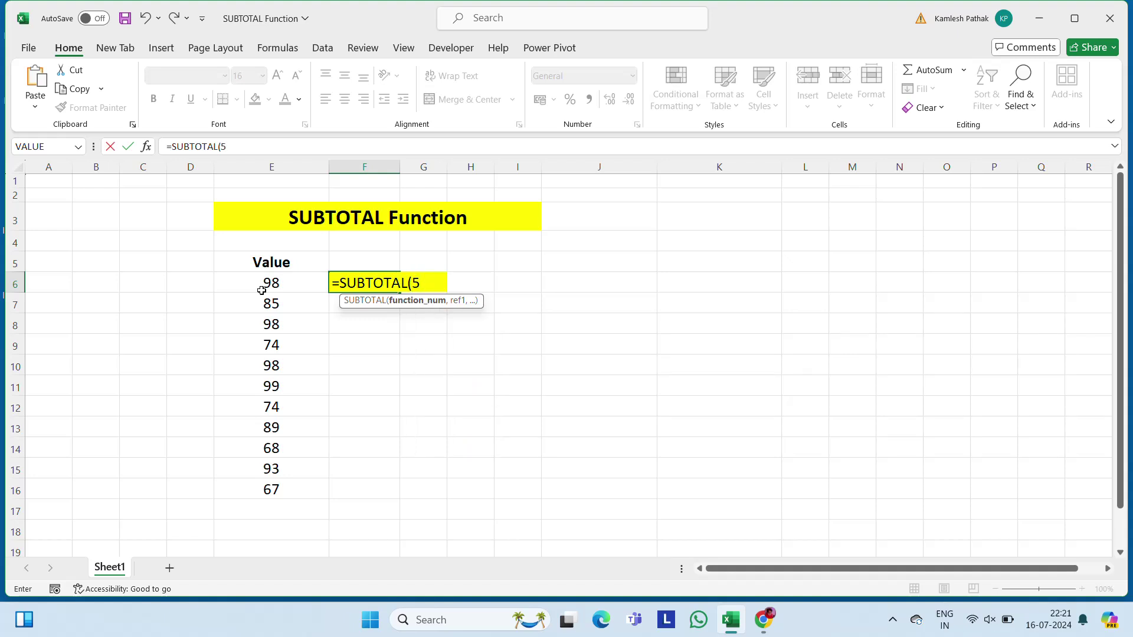
type(",")
left_click(262, 292)
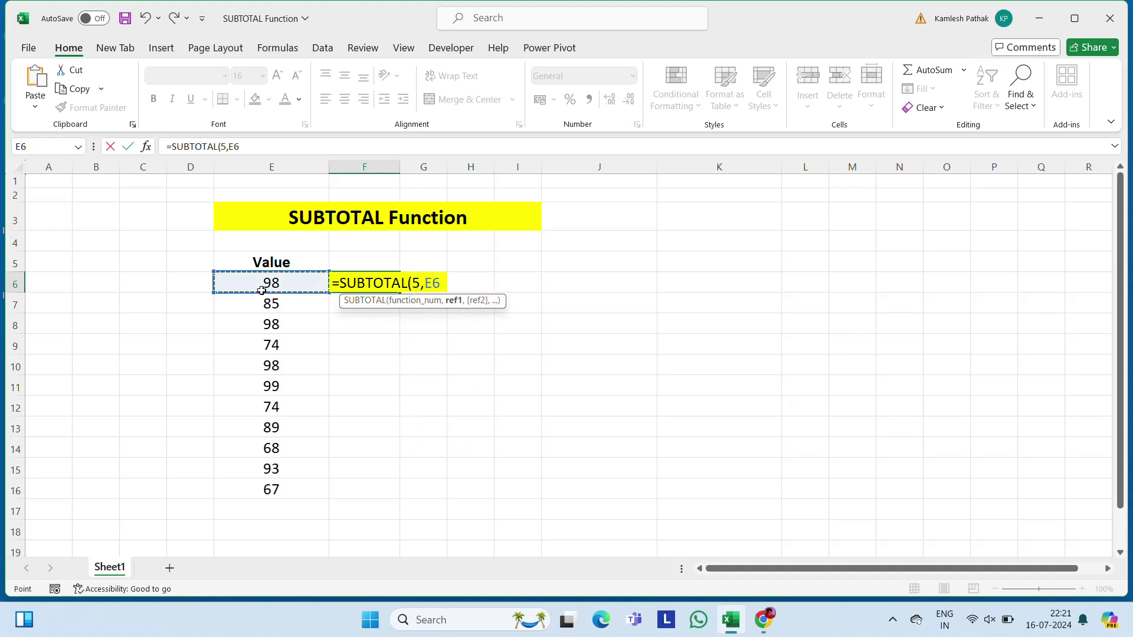
key("ctrl+shift+Down")
key("ctrl+Return")
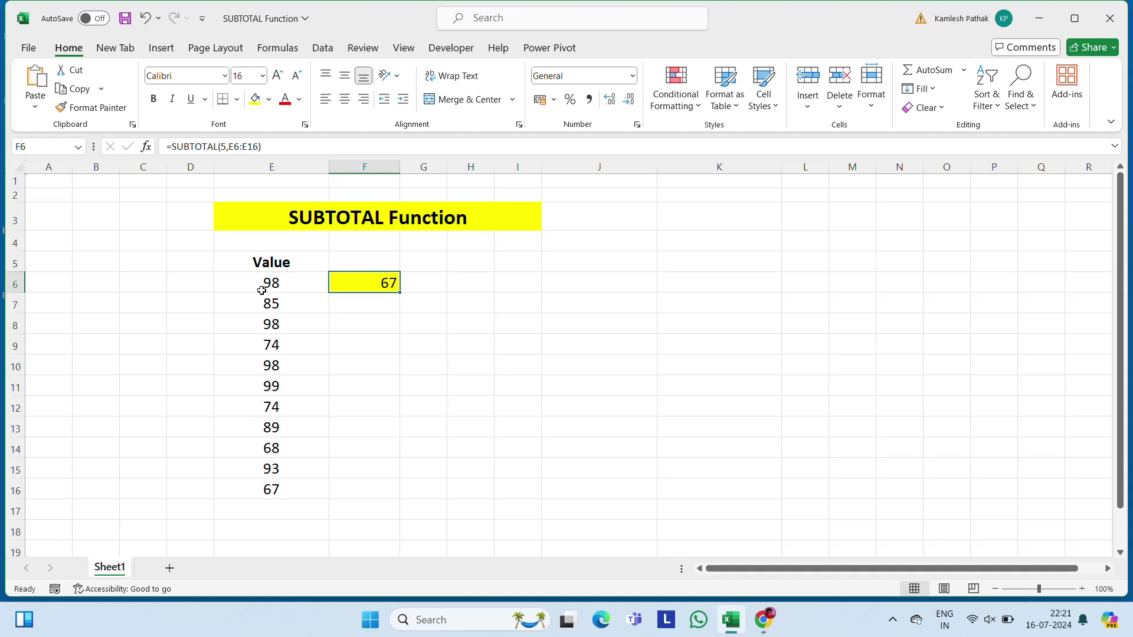
Replace the formula in cell F6 with =SUBTOTAL(9,E6:E16), using the SUM function number
key("Delete")
type("=sub")
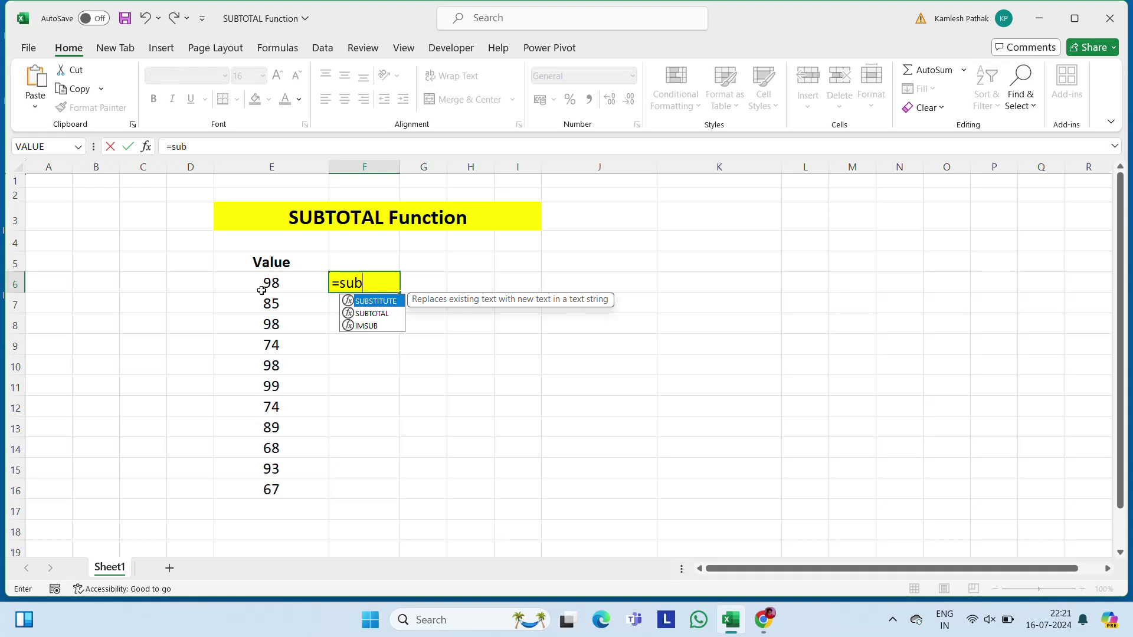
key("Down")
key("Tab")
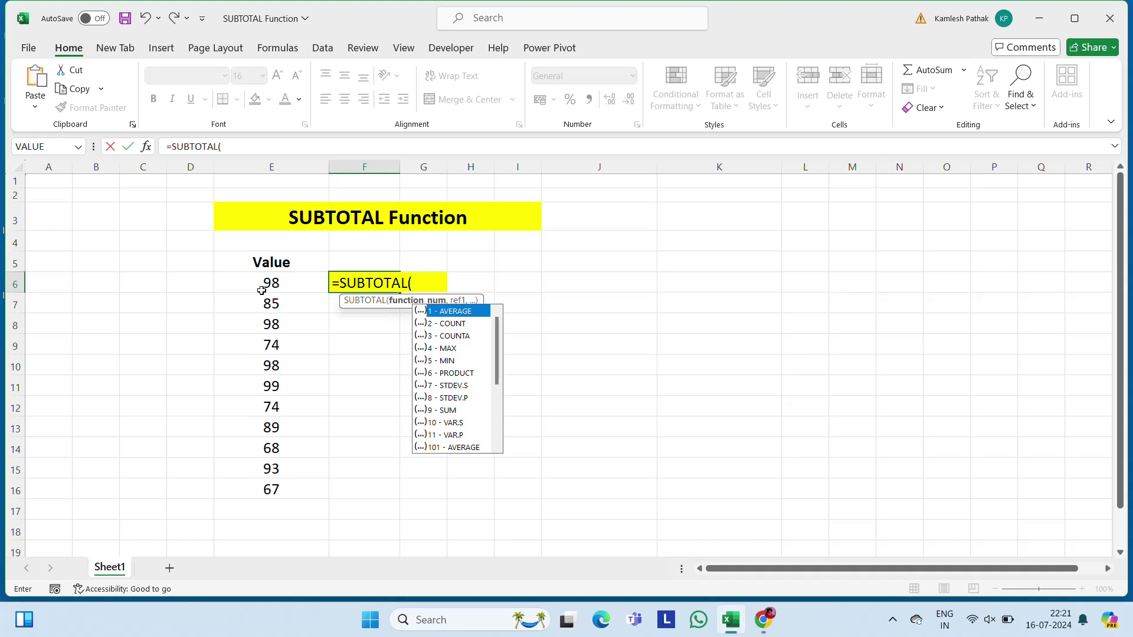
key("Down")
key("Down")
key("Down")
key("Down")
key("Down")
key("Down")
key("Down")
key("Down")
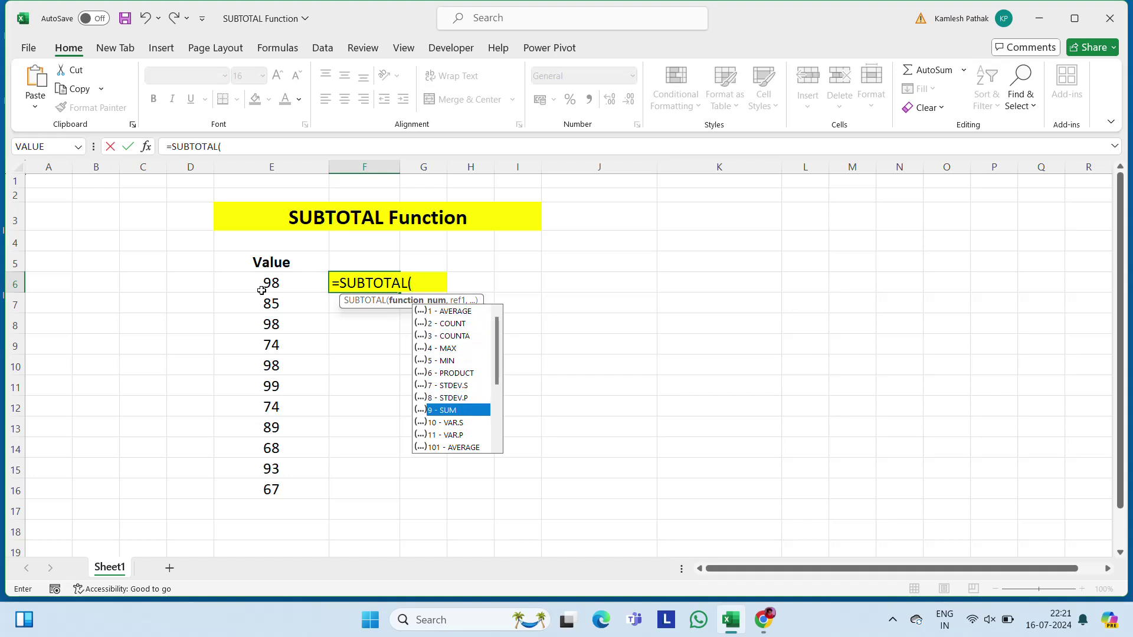
type("9")
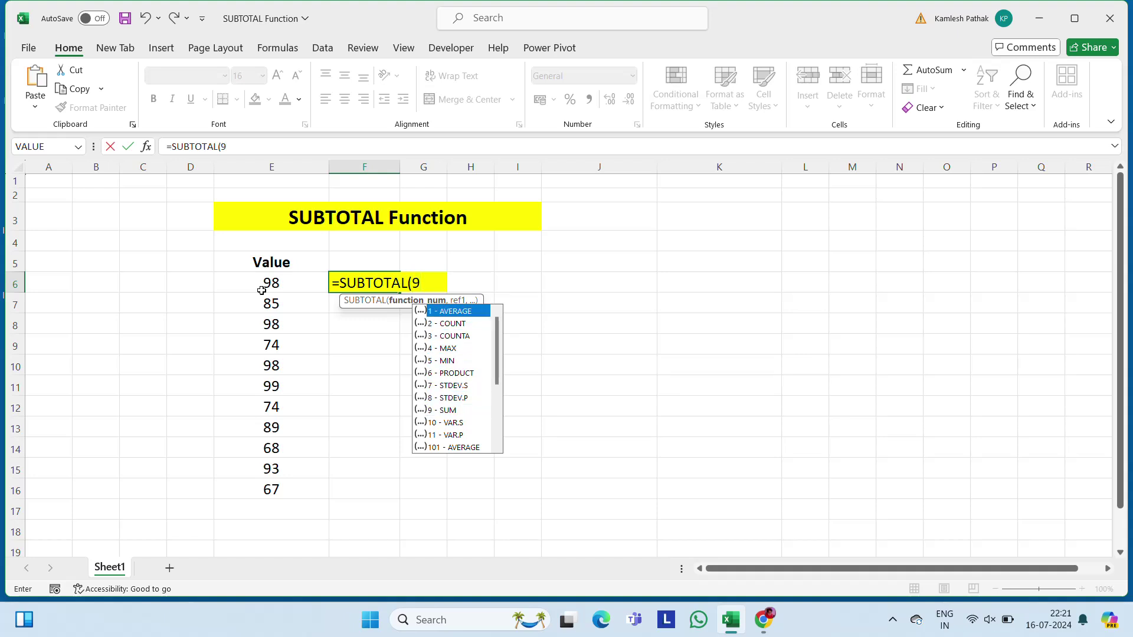
type(",")
left_click(261, 290)
key("ctrl+shift+Down")
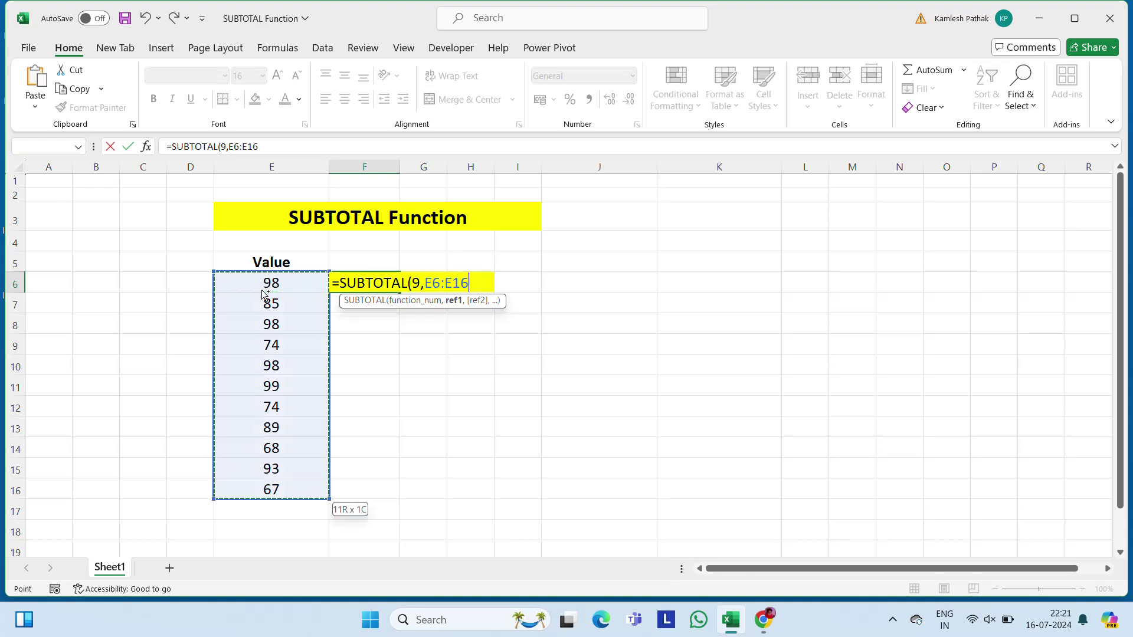
key("Return")
key("Up")
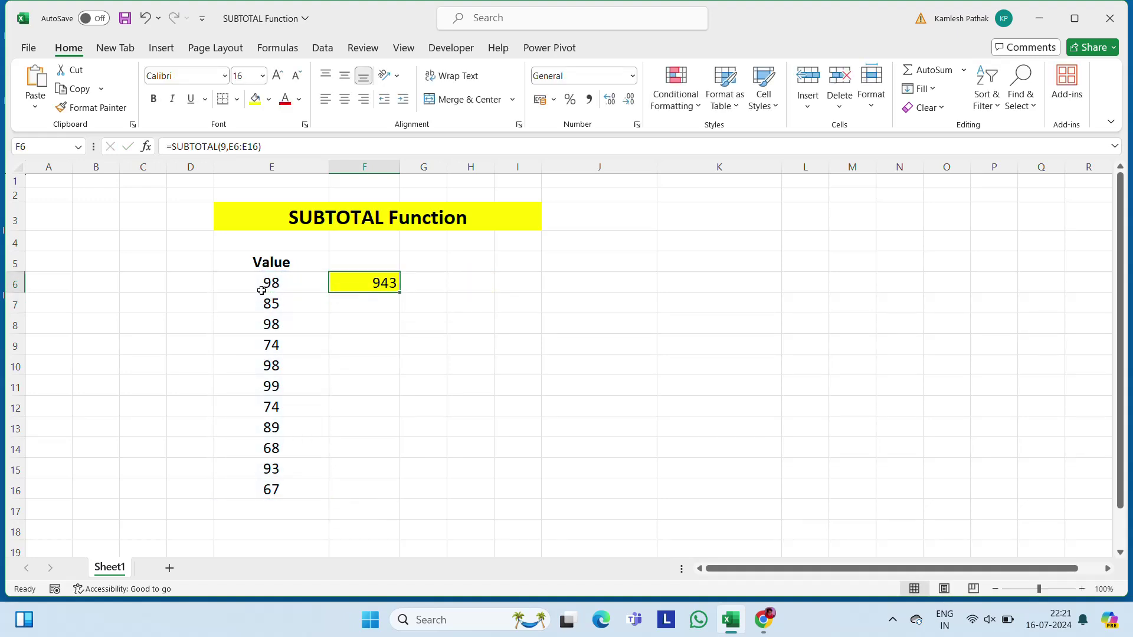
Check the sum of E6:E16 in the status bar statistics against the subtotal in F6
left_click(281, 288)
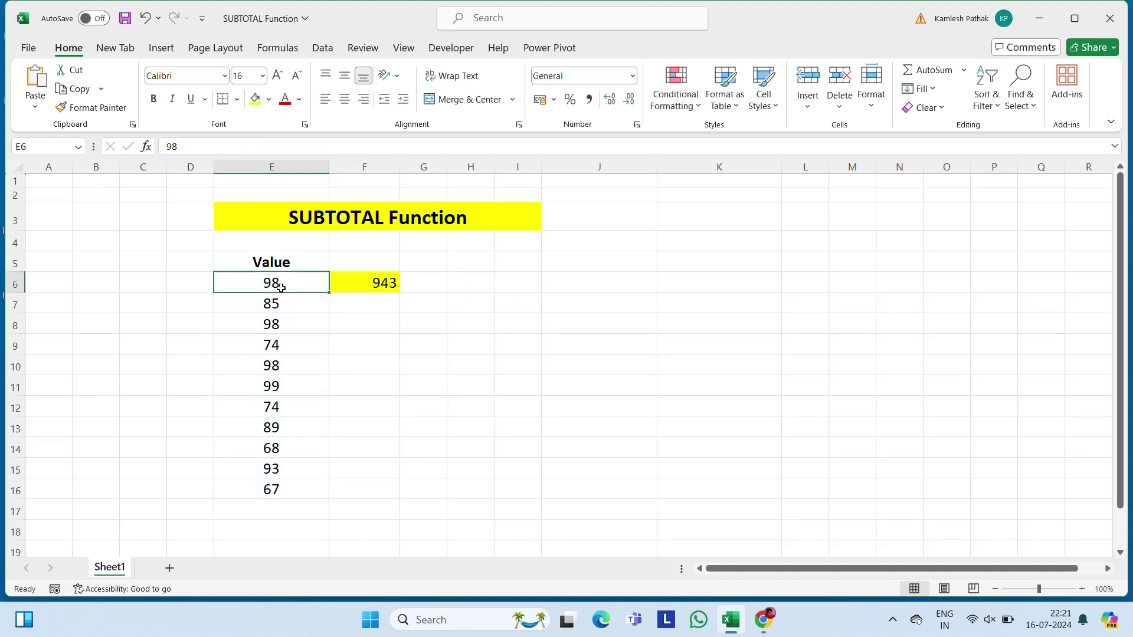
key("ctrl+shift+Down")
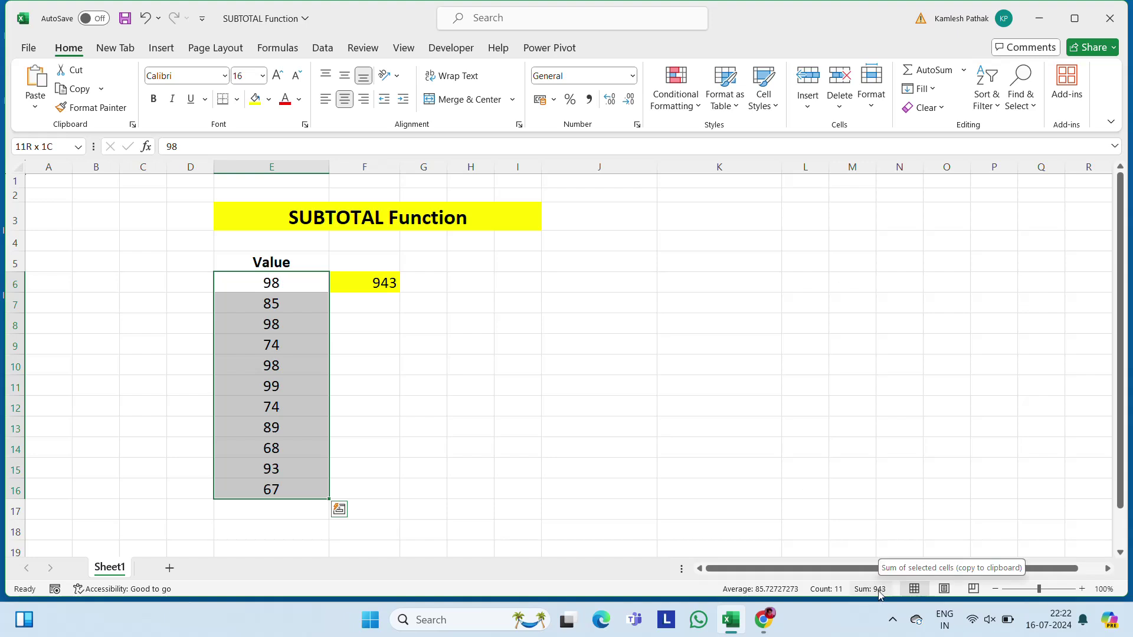
Center the subtotal result horizontally in cell F6
left_click(384, 283)
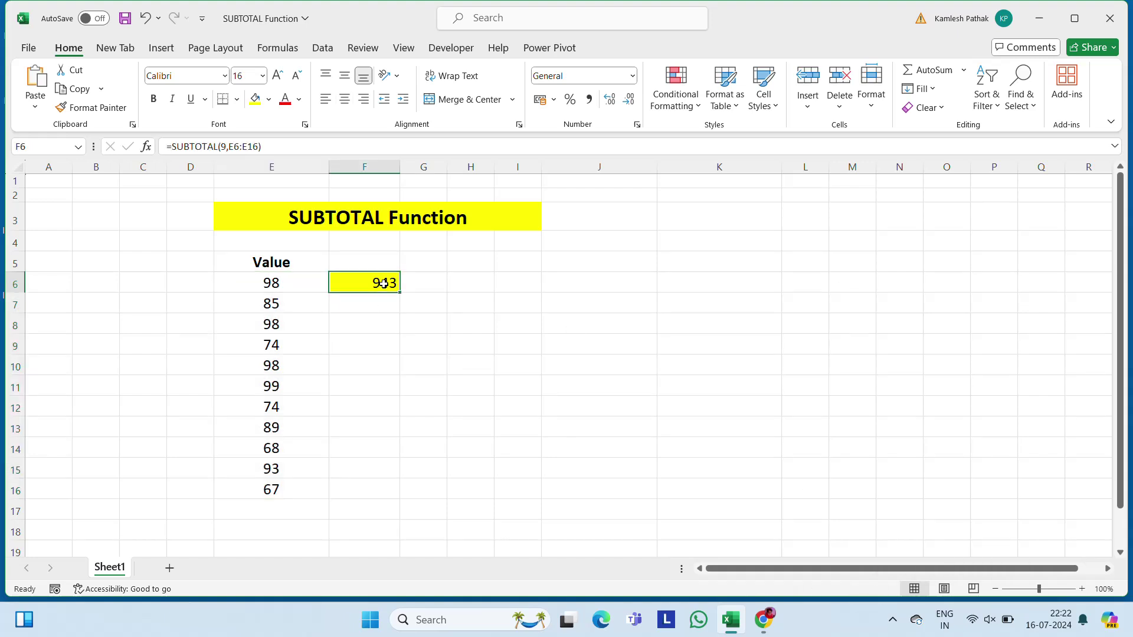
left_click(345, 100)
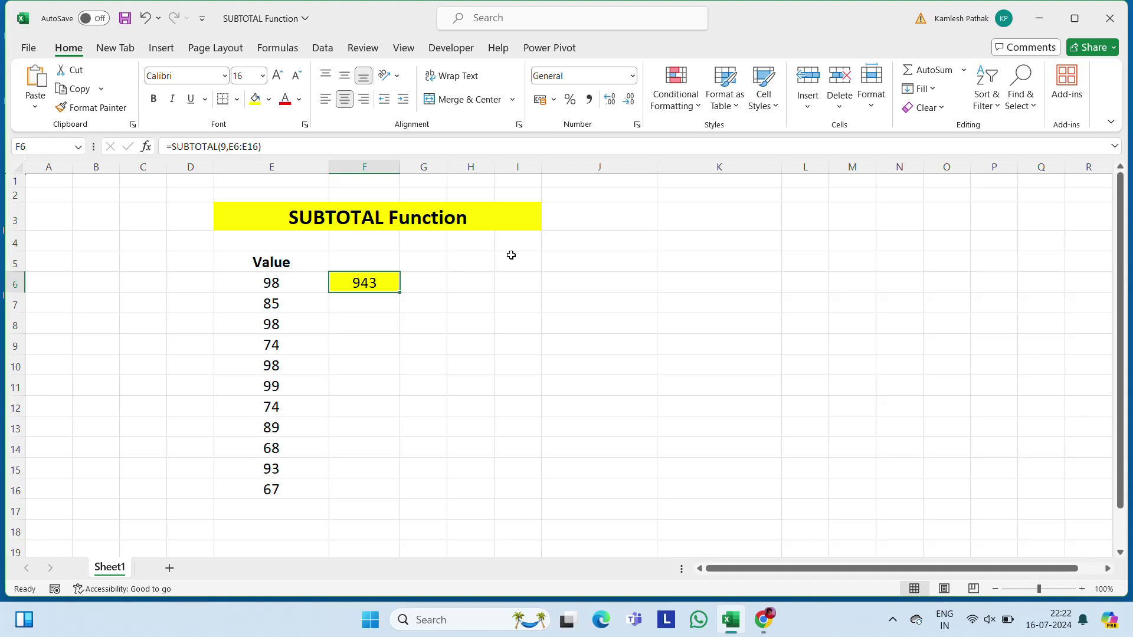
Start a SUBTOTAL formula in cell H6 to examine the available function numbers, including the 101 to 111 series, and cancel the entry
left_click(479, 286)
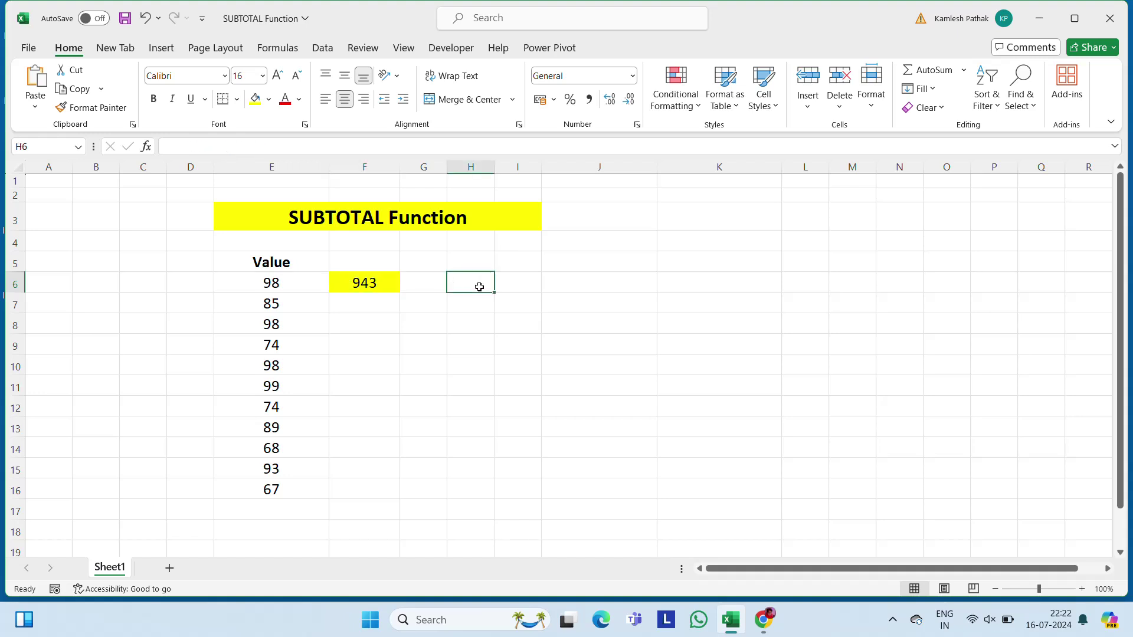
type("=sub")
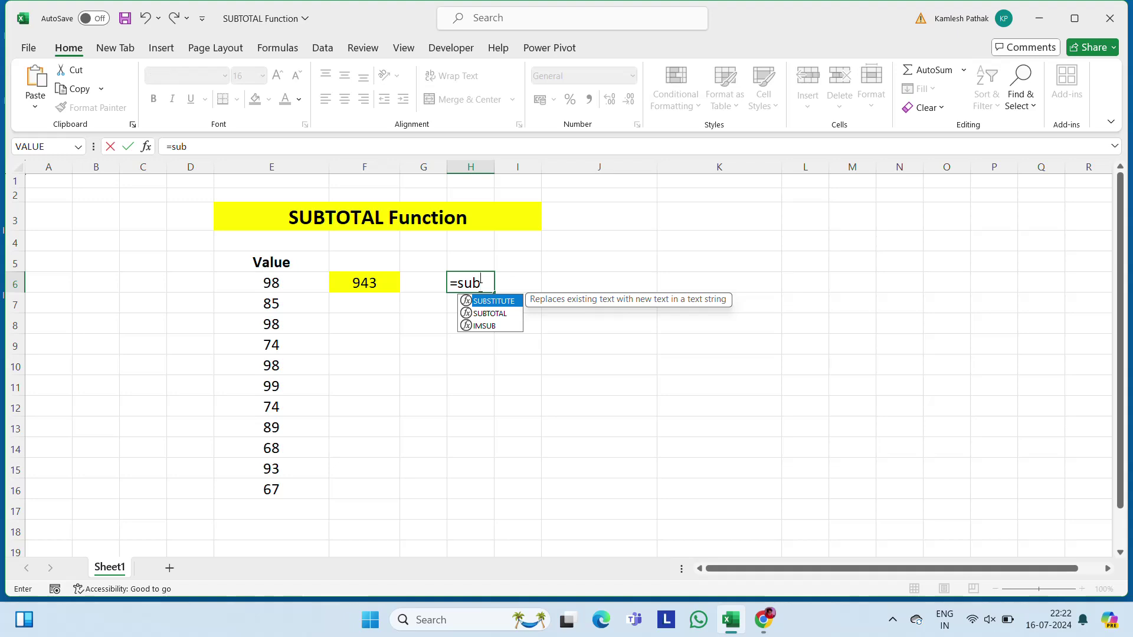
key("Down")
key("Tab")
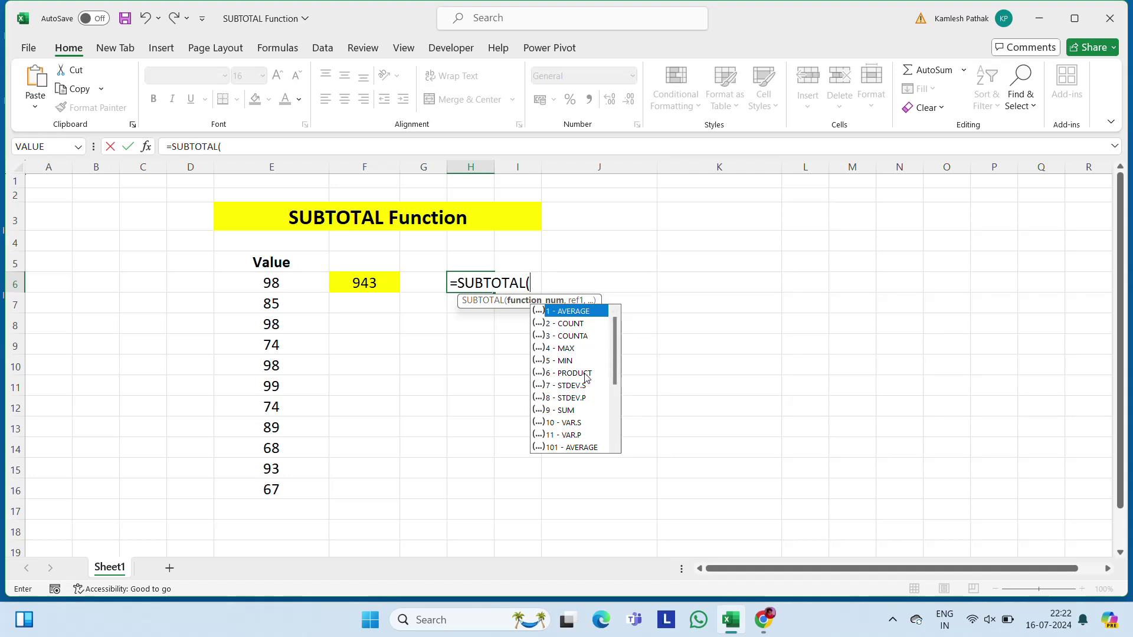
left_click_drag(617, 371, 617, 387)
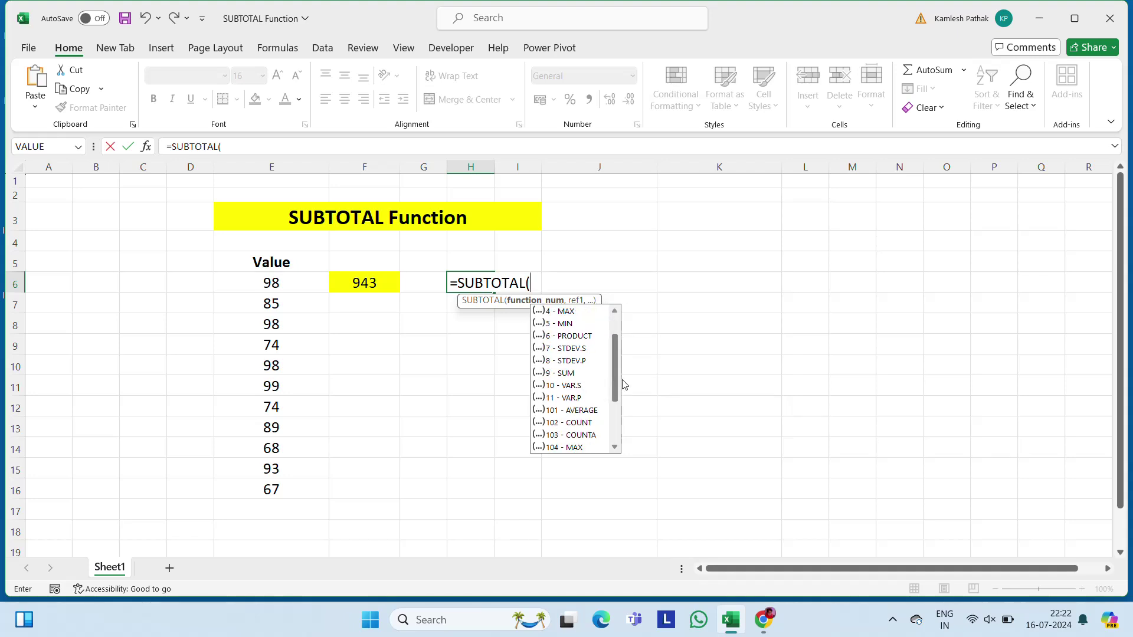
left_click_drag(618, 385, 626, 435)
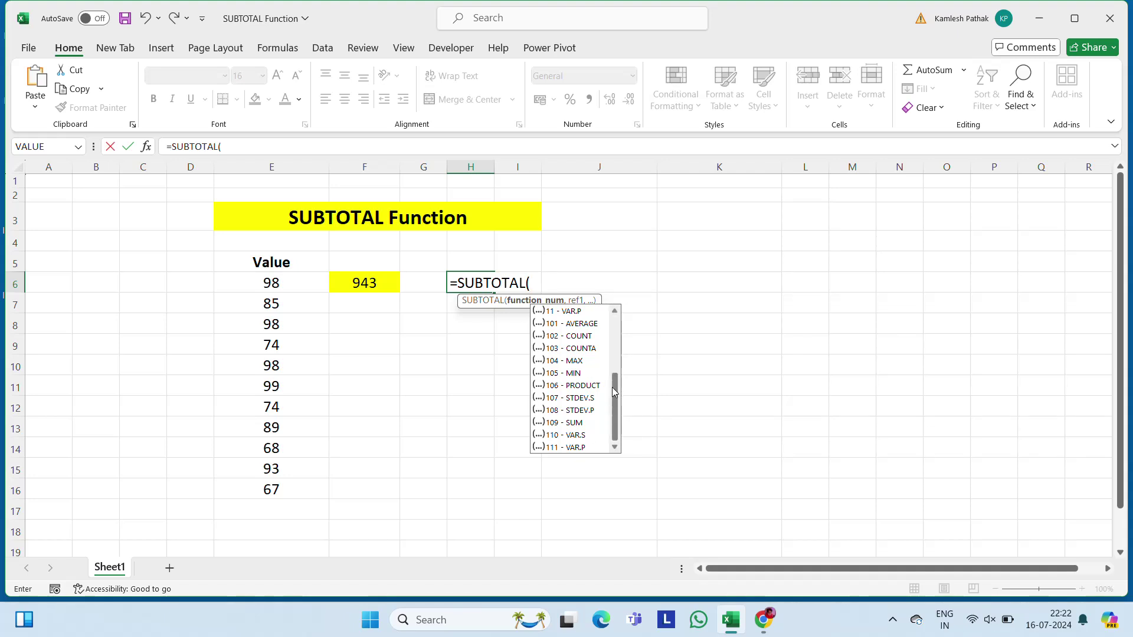
left_click(638, 285)
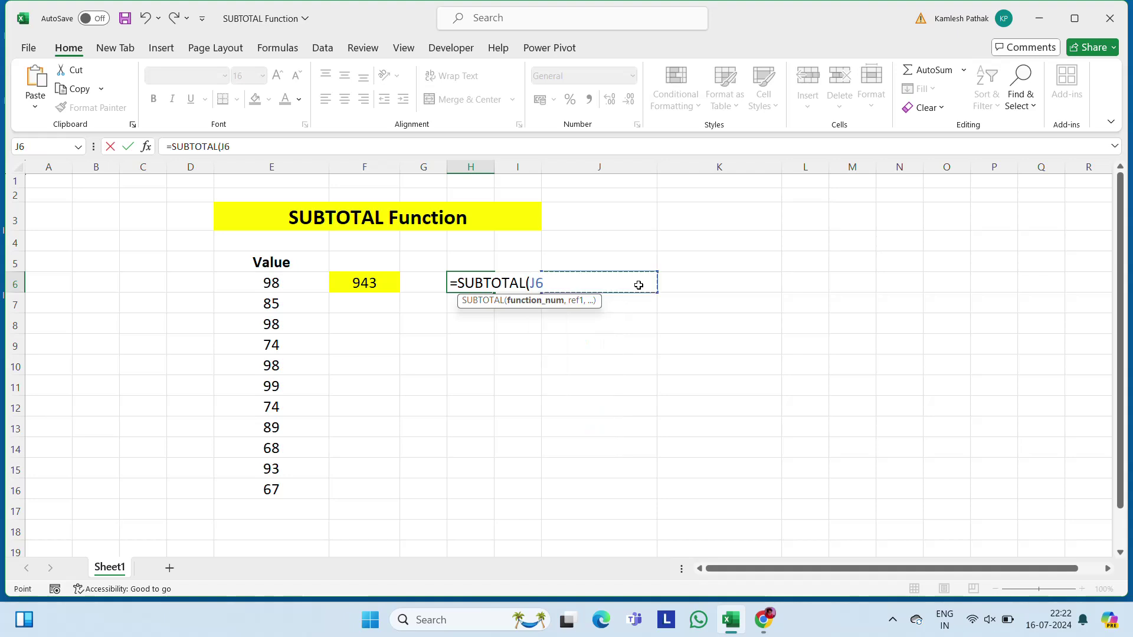
key("Escape")
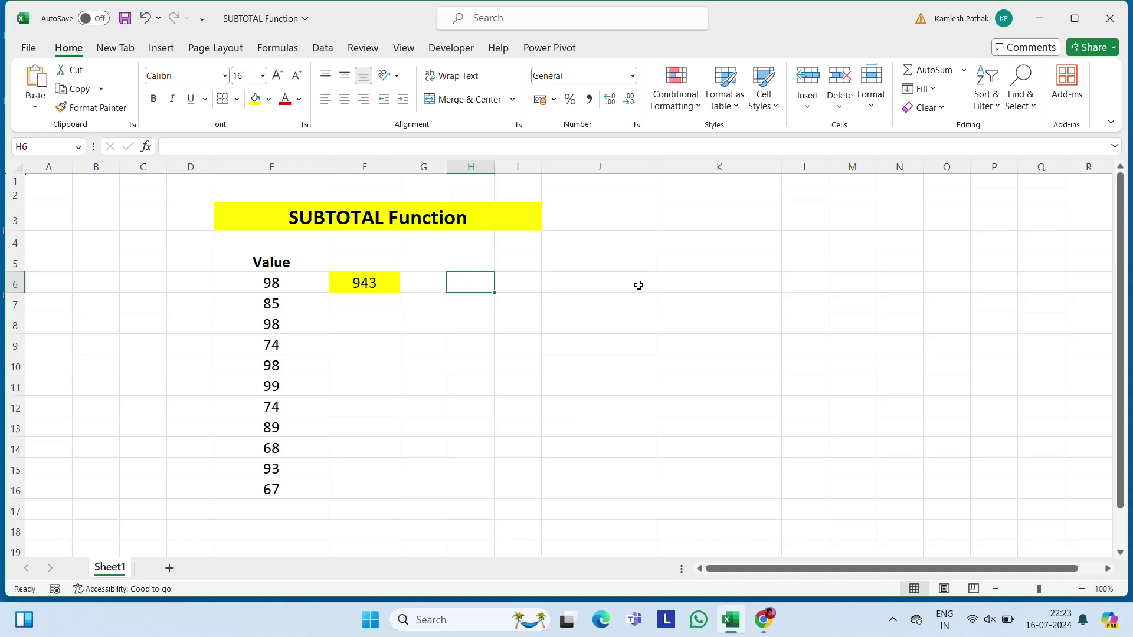
left_click(893, 618)
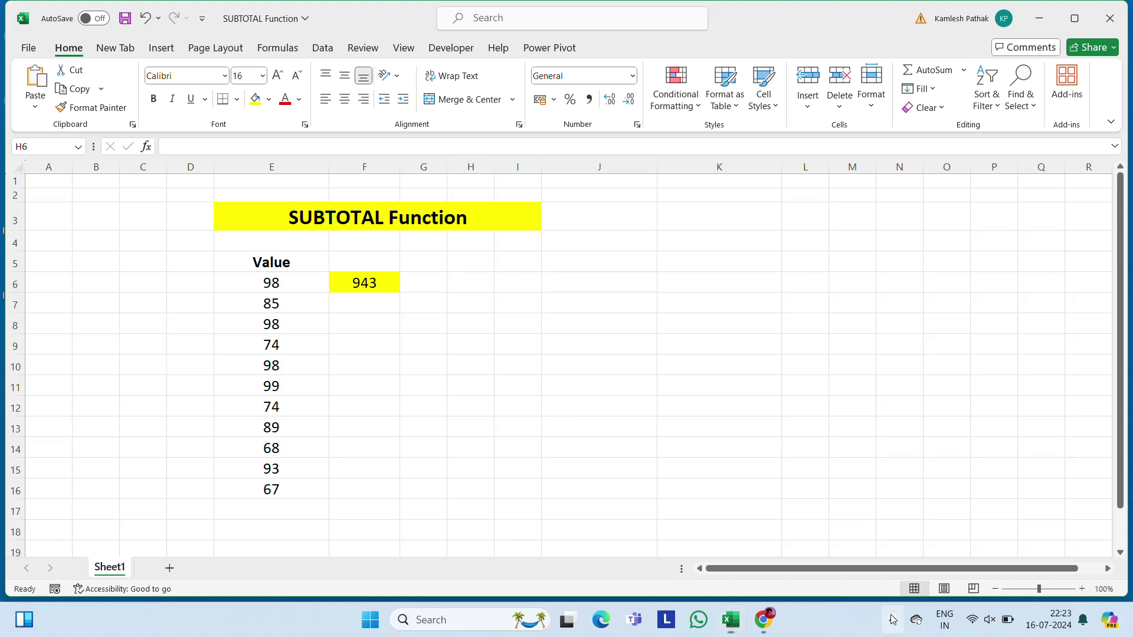